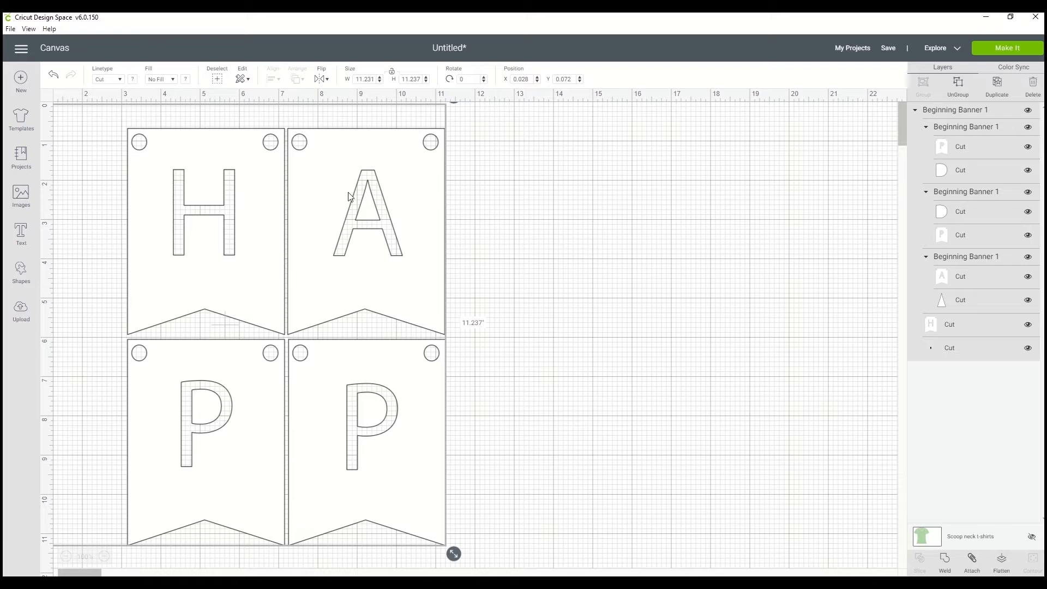
# Ungroup the whole banner design so that each letter pennant can be handled separately.
pyautogui.click(579, 205)
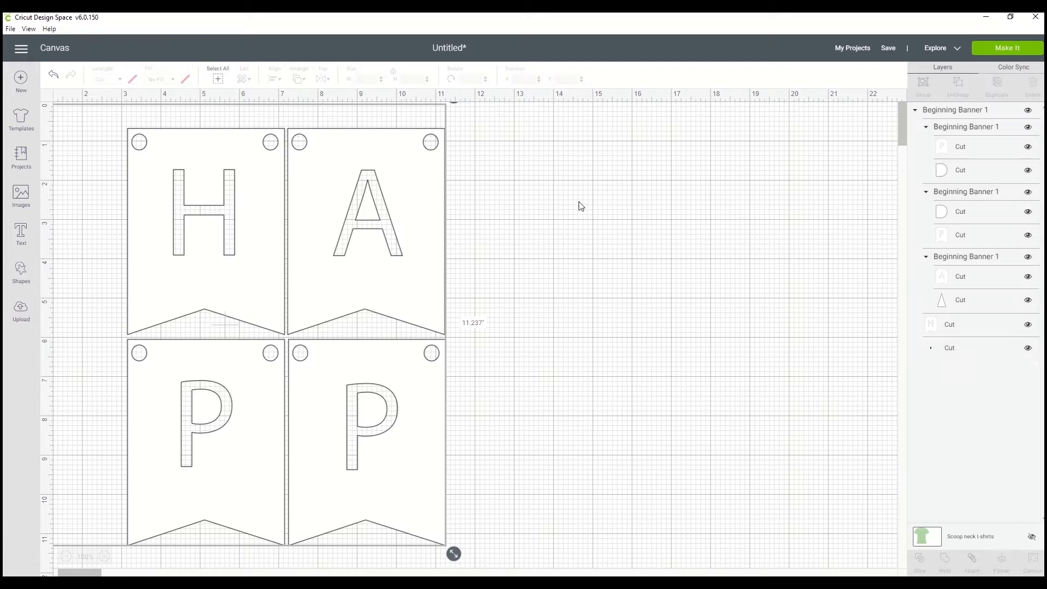
pyautogui.click(388, 199)
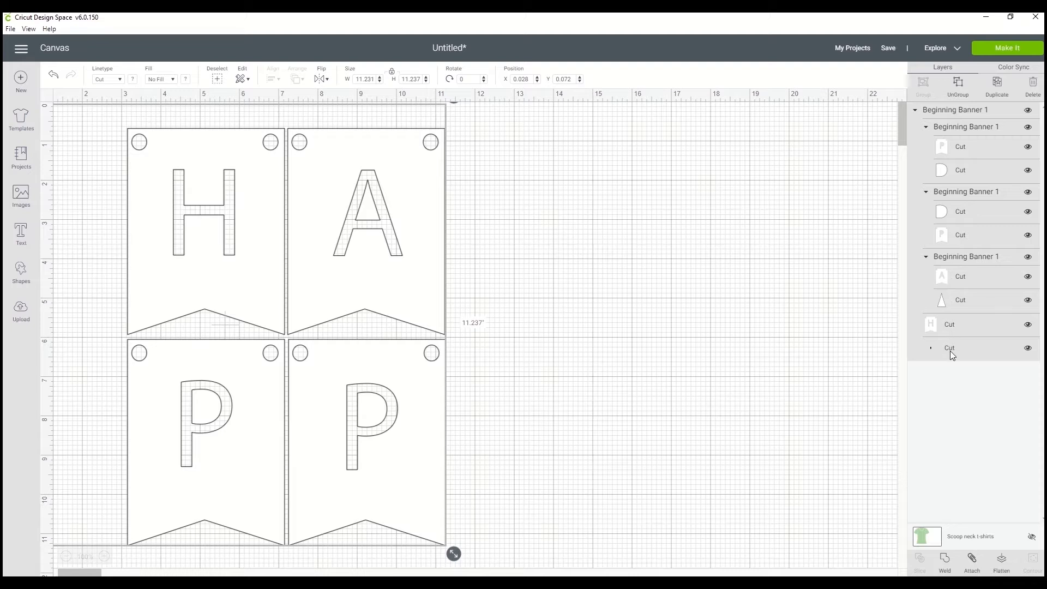
pyautogui.click(624, 282)
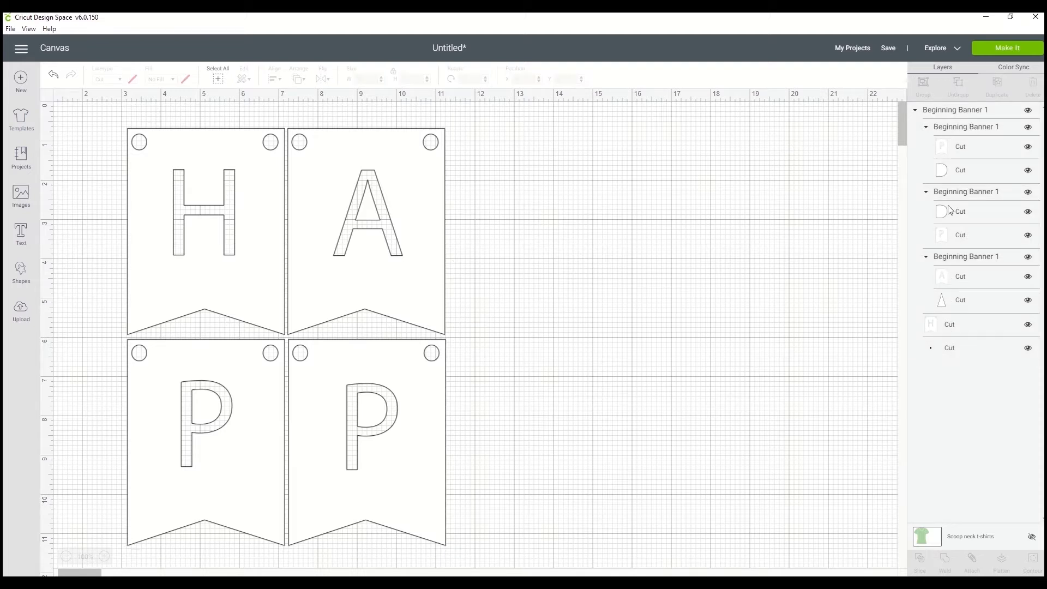
pyautogui.click(351, 261)
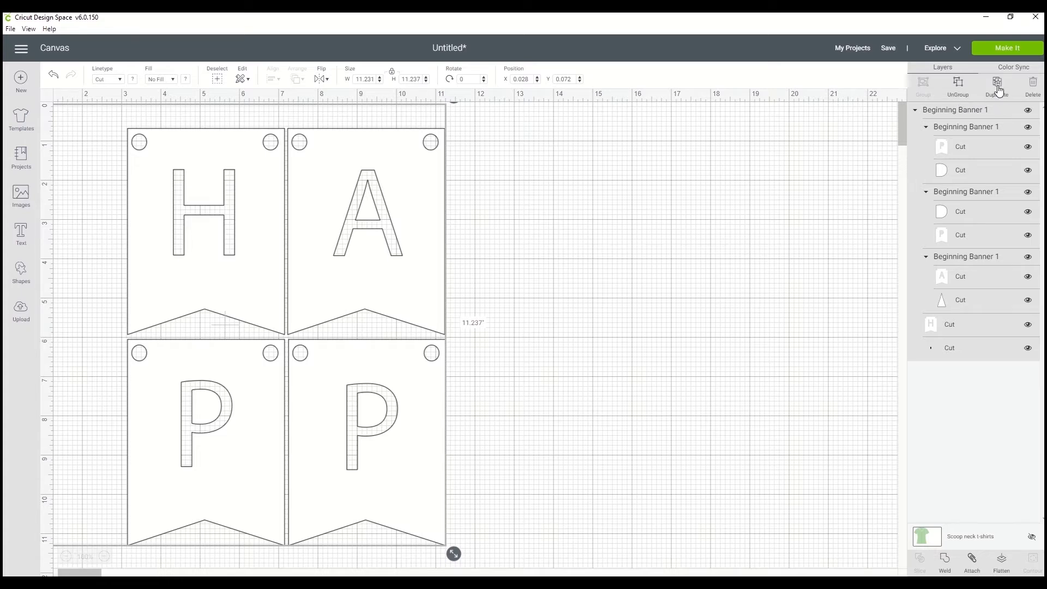
pyautogui.click(959, 90)
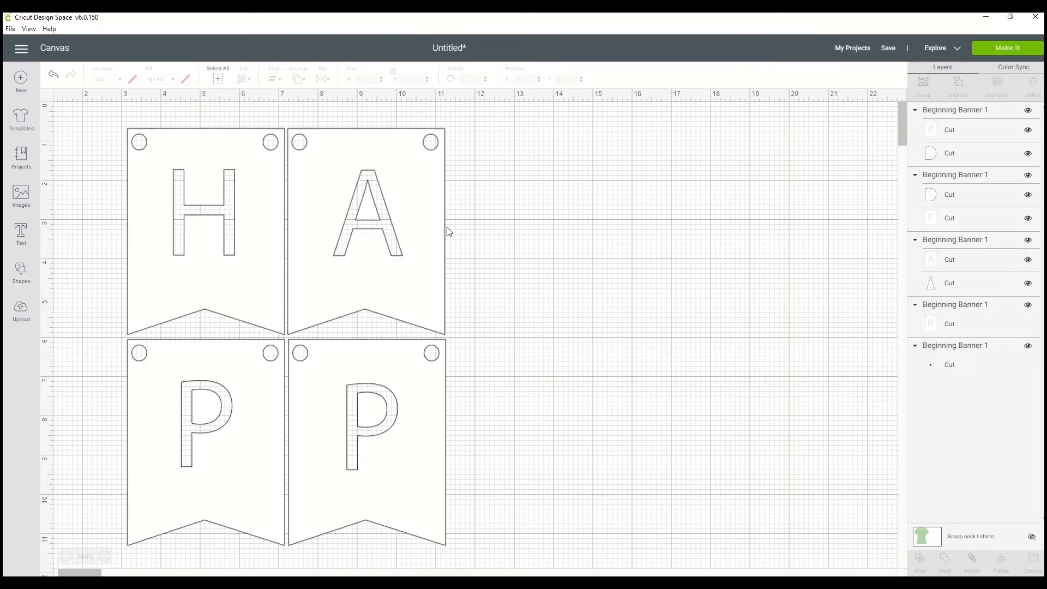
# Spread the H, A and two P pennants apart, keeping a two-by-two arrangement with a wide gap between the columns.
pyautogui.click(403, 224)
pyautogui.moveTo(406, 223); pyautogui.dragTo(461, 223)
pyautogui.moveTo(259, 226); pyautogui.dragTo(214, 226)
pyautogui.moveTo(404, 410); pyautogui.dragTo(458, 416)
pyautogui.moveTo(267, 432); pyautogui.dragTo(219, 444)
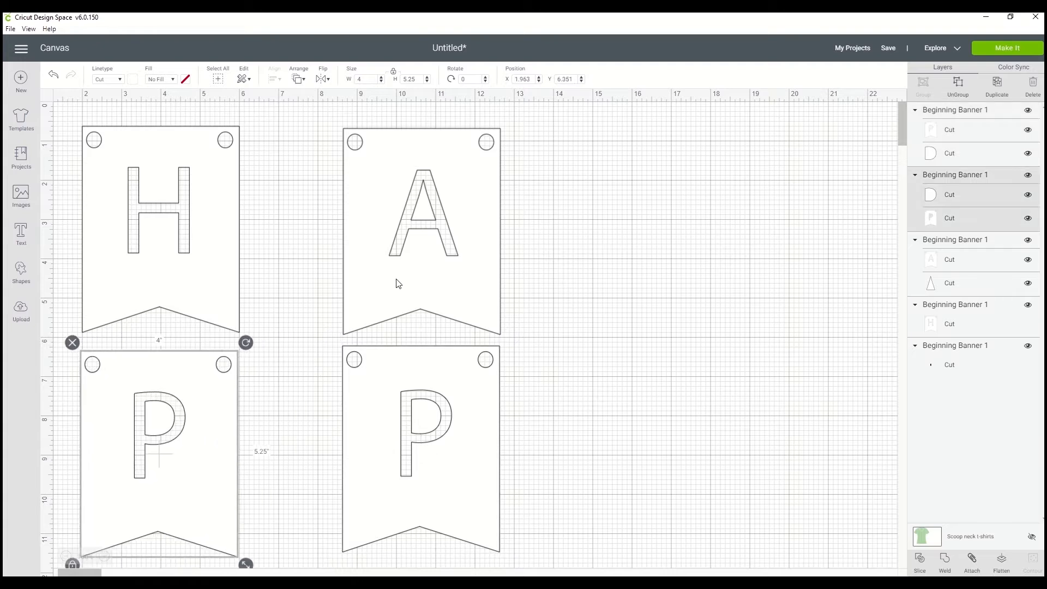
pyautogui.click(472, 228)
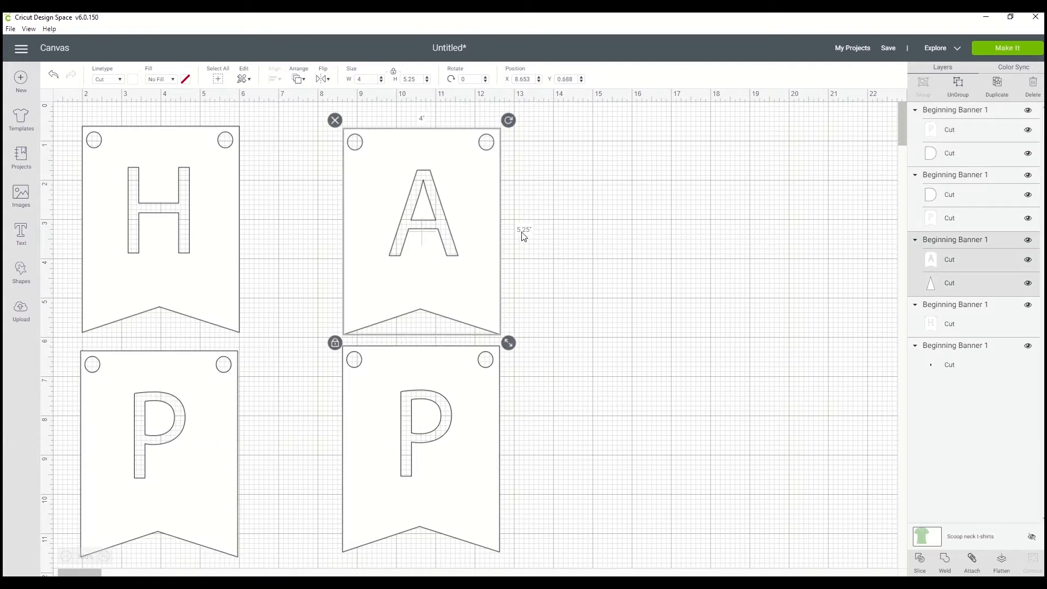
pyautogui.moveTo(475, 400); pyautogui.dragTo(475, 406)
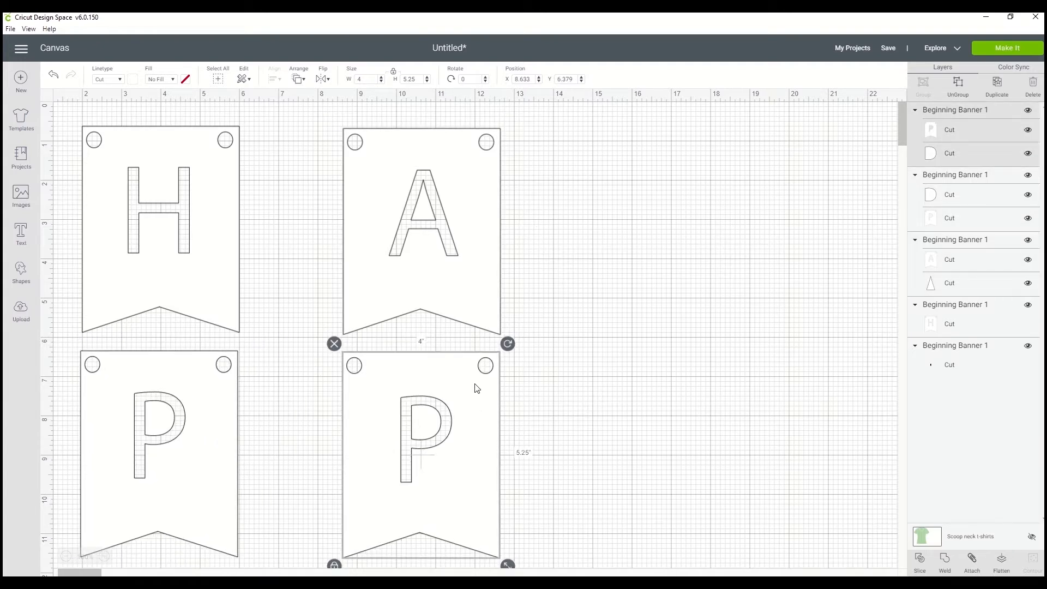
# Try widths of 4.1 and 3.7 inches on the A pennant with proportions locked, and restore the width to 4.
pyautogui.click(482, 239)
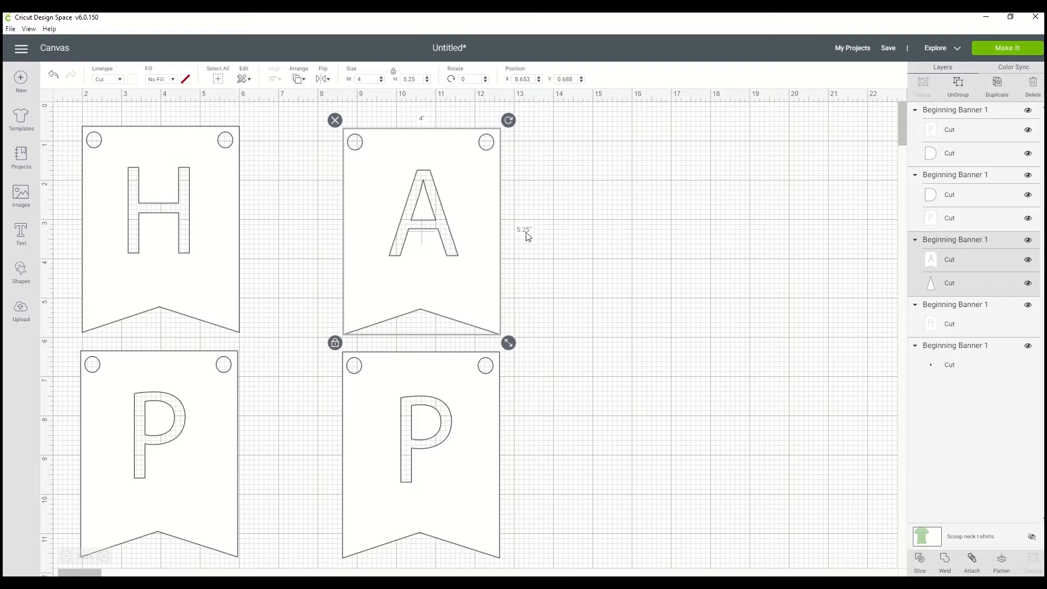
pyautogui.click(381, 77)
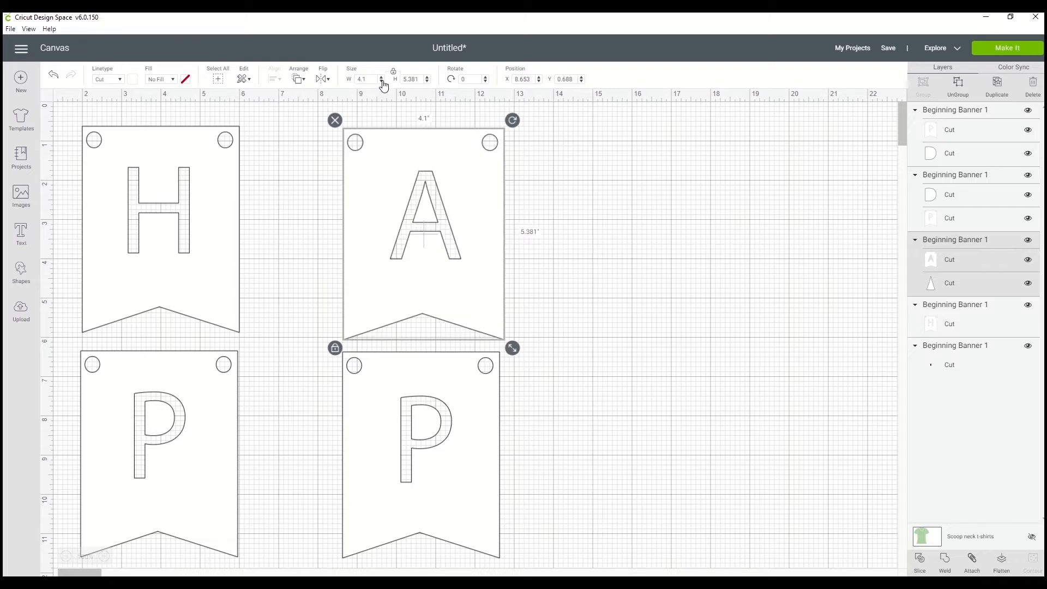
pyautogui.click(382, 81)
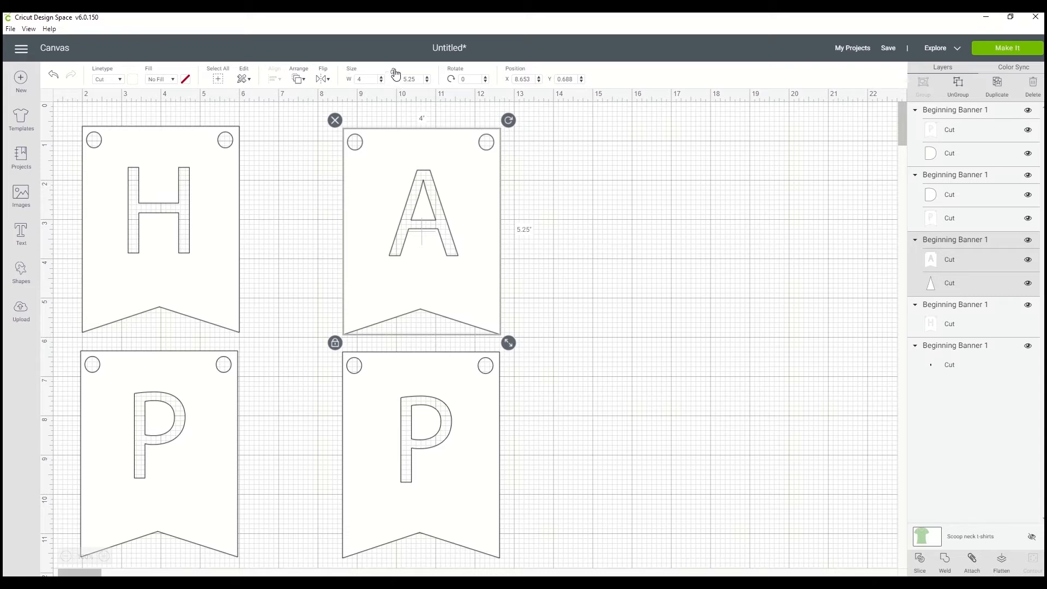
pyautogui.click(335, 343)
pyautogui.click(382, 81)
pyautogui.click(381, 81)
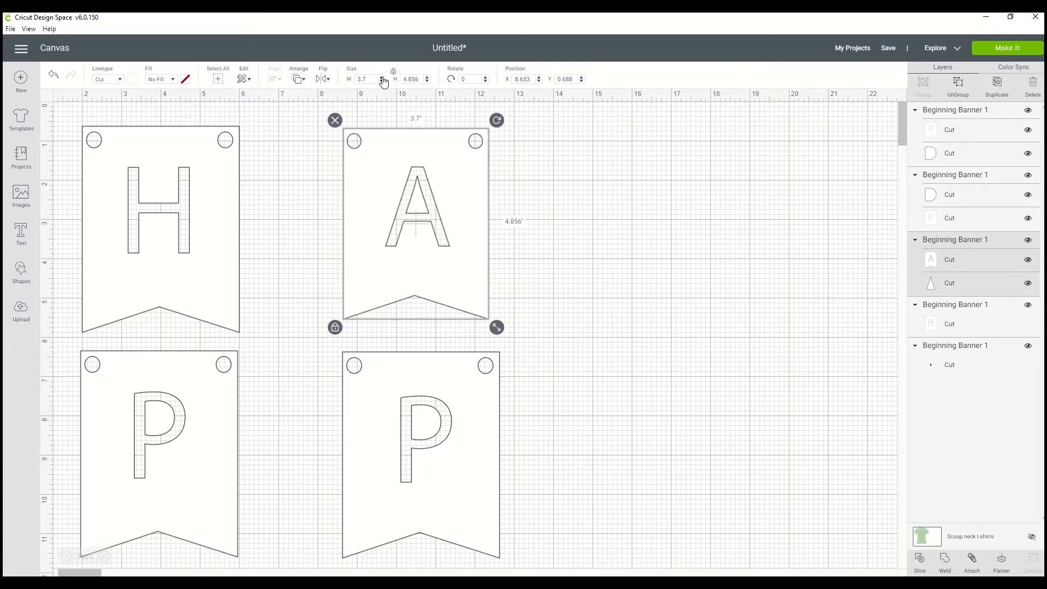
pyautogui.click(382, 77)
pyautogui.click(381, 77)
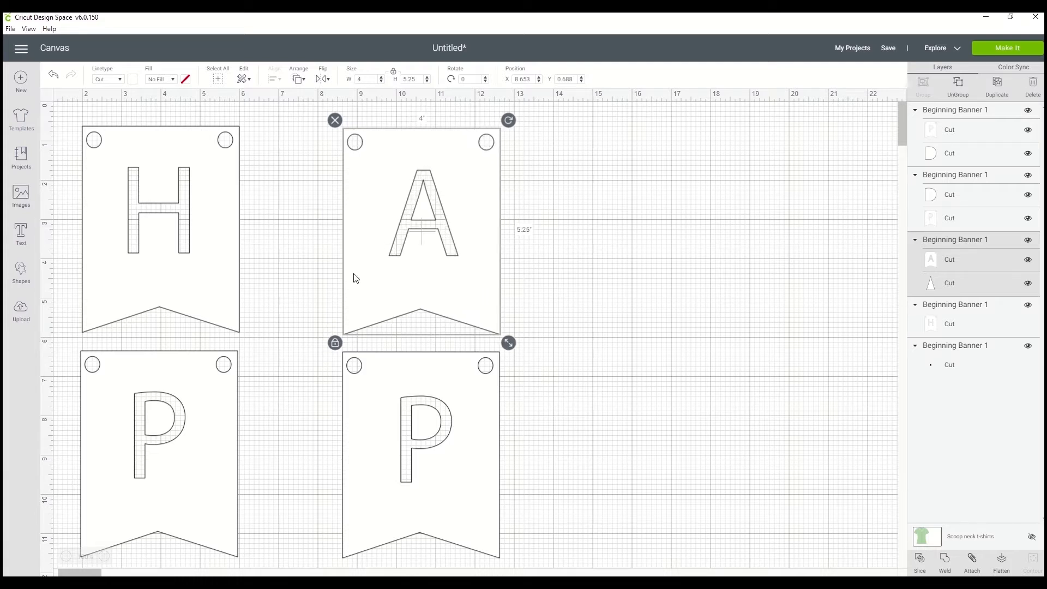
# Unlock the A pennant's proportions, try a width of 4.4 inches, and restore the 4-inch width and the proportion lock.
pyautogui.click(335, 343)
pyautogui.click(382, 77)
pyautogui.click(381, 77)
pyautogui.click(381, 78)
pyautogui.click(381, 78)
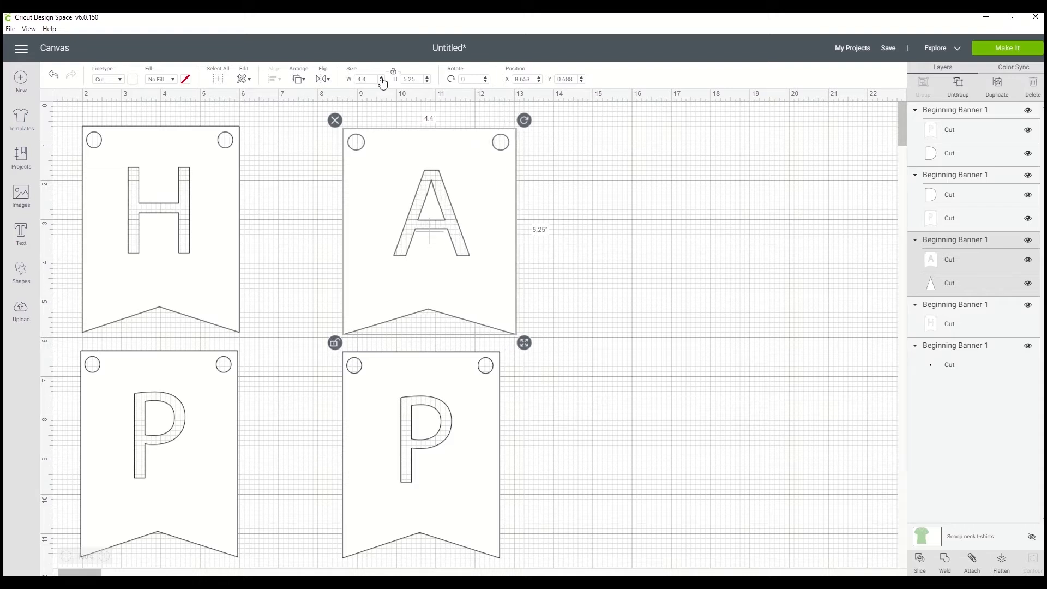
pyautogui.click(382, 81)
pyautogui.click(381, 81)
pyautogui.click(381, 81)
pyautogui.click(381, 81)
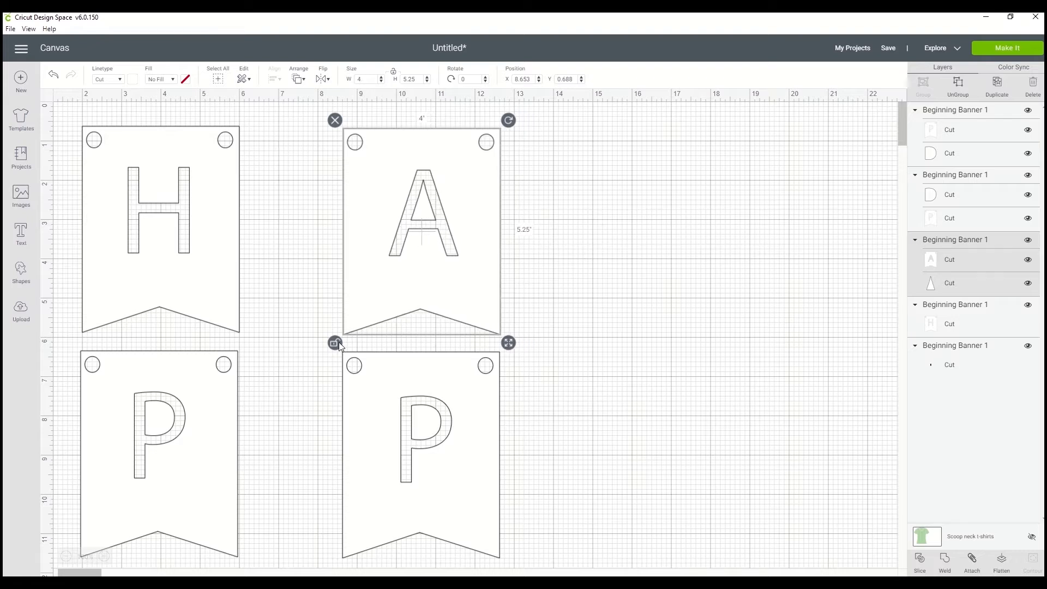
pyautogui.click(334, 343)
# Lower the P pennant beneath the A and resize the A freehand, finally unlocking its proportions and stretching it to about 4.69 by 5.56 inches.
pyautogui.moveTo(448, 378); pyautogui.dragTo(444, 413)
pyautogui.click(479, 312)
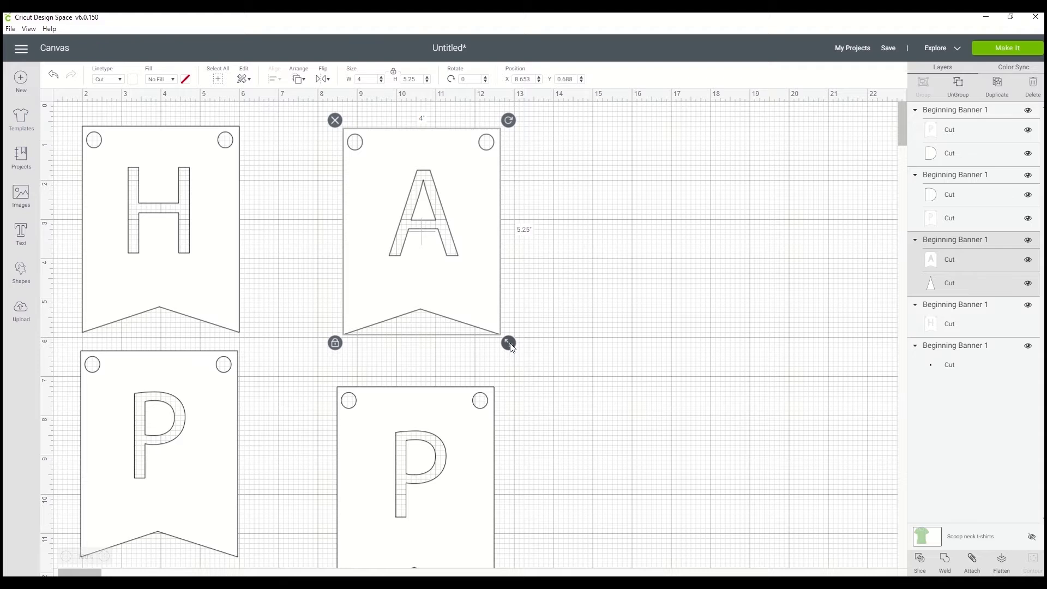
pyautogui.moveTo(512, 348)
pyautogui.mouseDown()
pyautogui.moveTo(532, 368)
pyautogui.moveTo(497, 345)
pyautogui.moveTo(485, 322)
pyautogui.moveTo(549, 390)
pyautogui.moveTo(500, 350)
pyautogui.mouseUp()
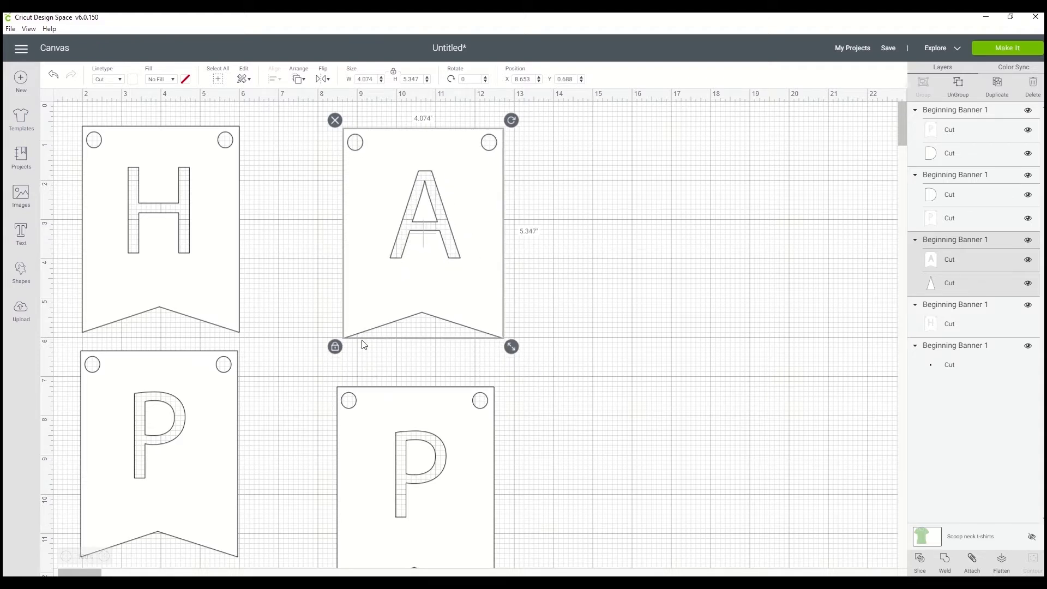
pyautogui.click(336, 347)
pyautogui.moveTo(510, 346); pyautogui.dragTo(540, 357)
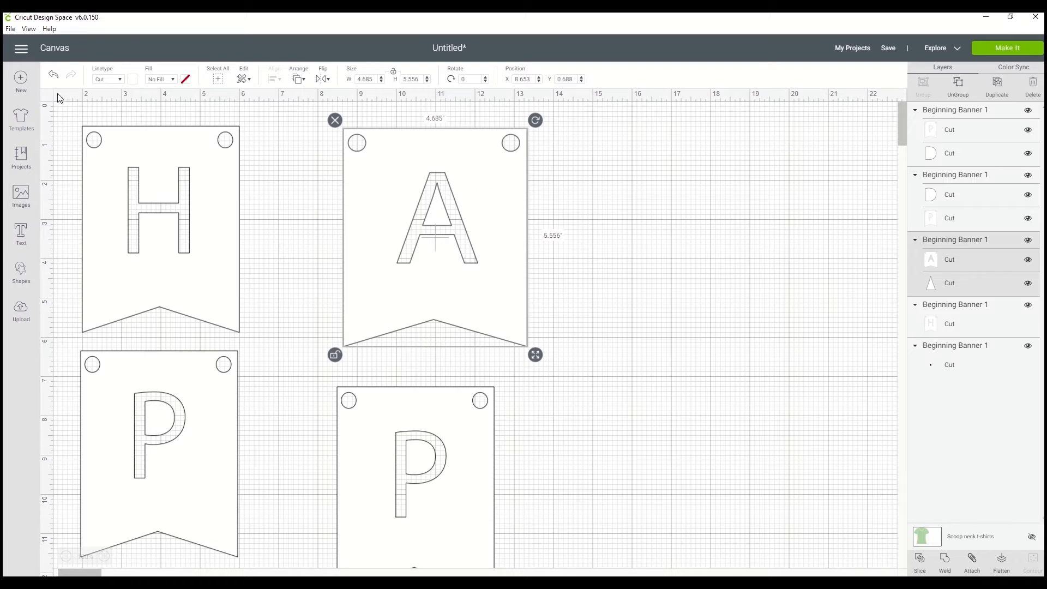
# Undo the A pennant's freehand resizes and the last move of the P pennant beneath it.
pyautogui.click(53, 76)
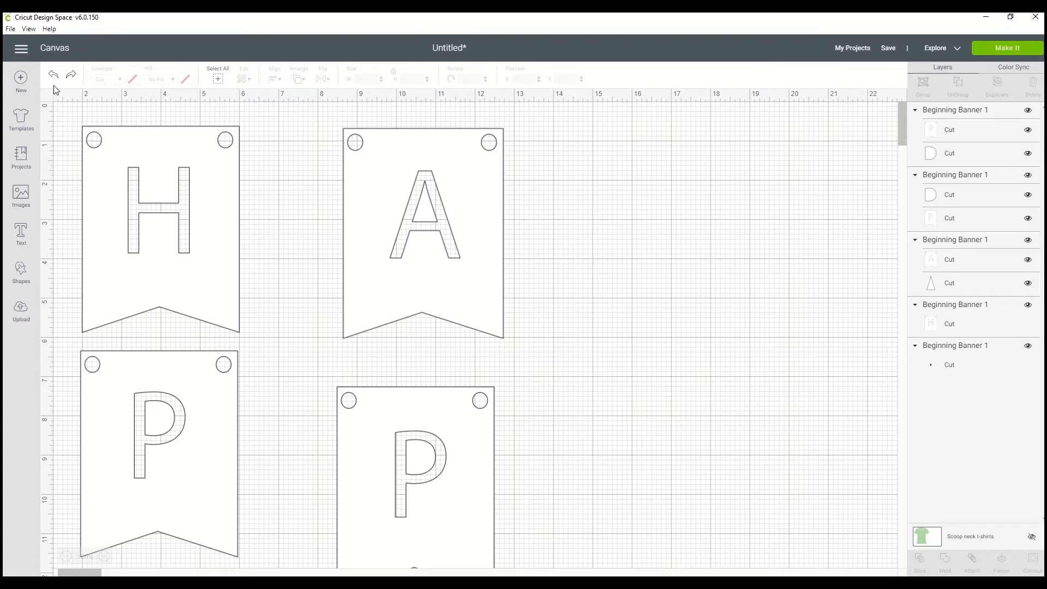
pyautogui.click(53, 76)
pyautogui.click(54, 76)
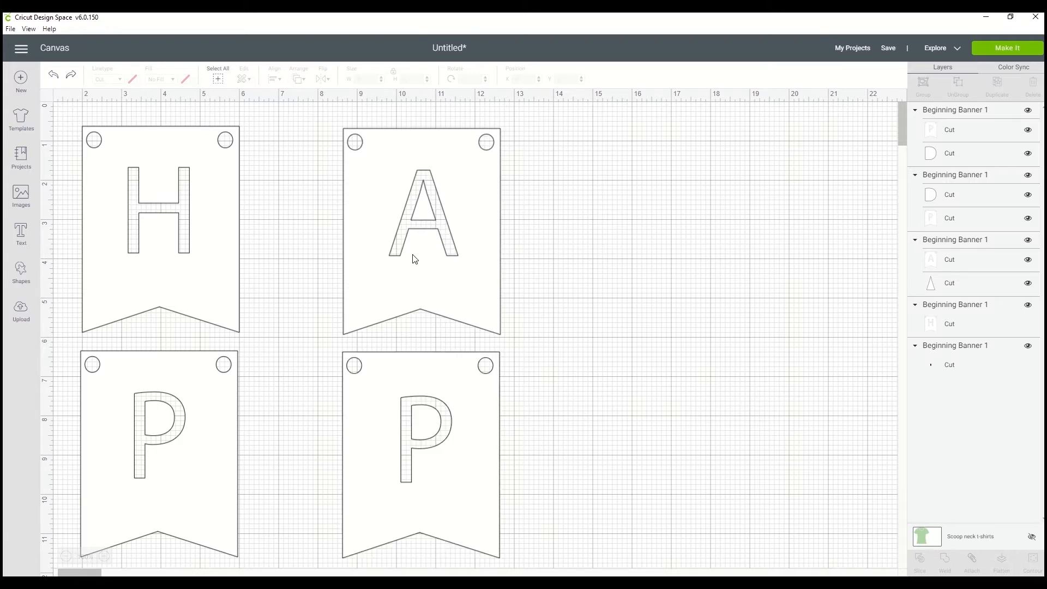
# Reposition the A pennant freehand beside the H, ending at about X 8.21 and Y 0.60.
pyautogui.click(367, 207)
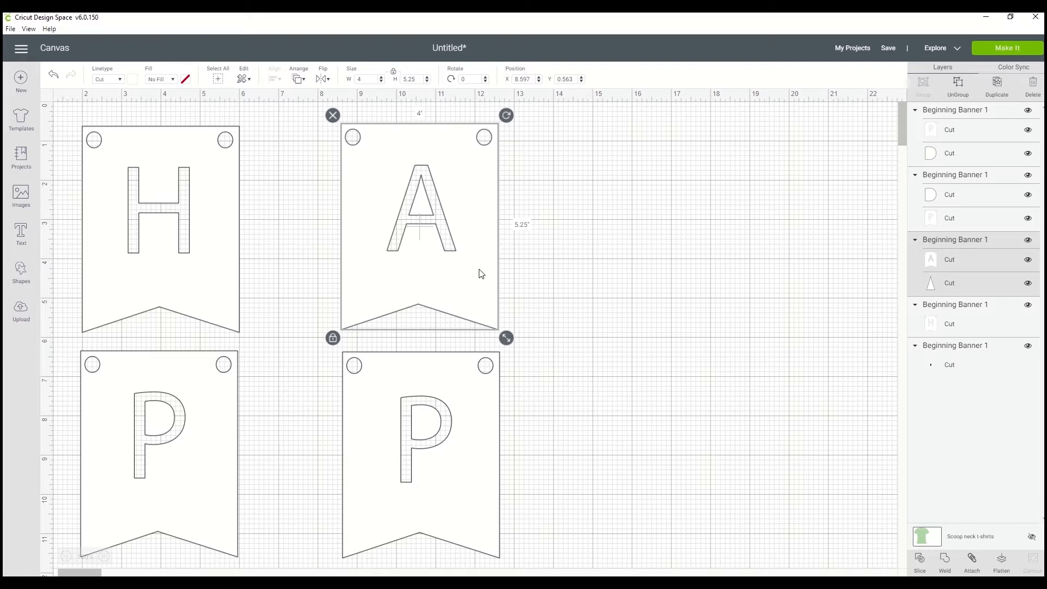
pyautogui.click(550, 284)
pyautogui.moveTo(474, 253); pyautogui.dragTo(480, 252)
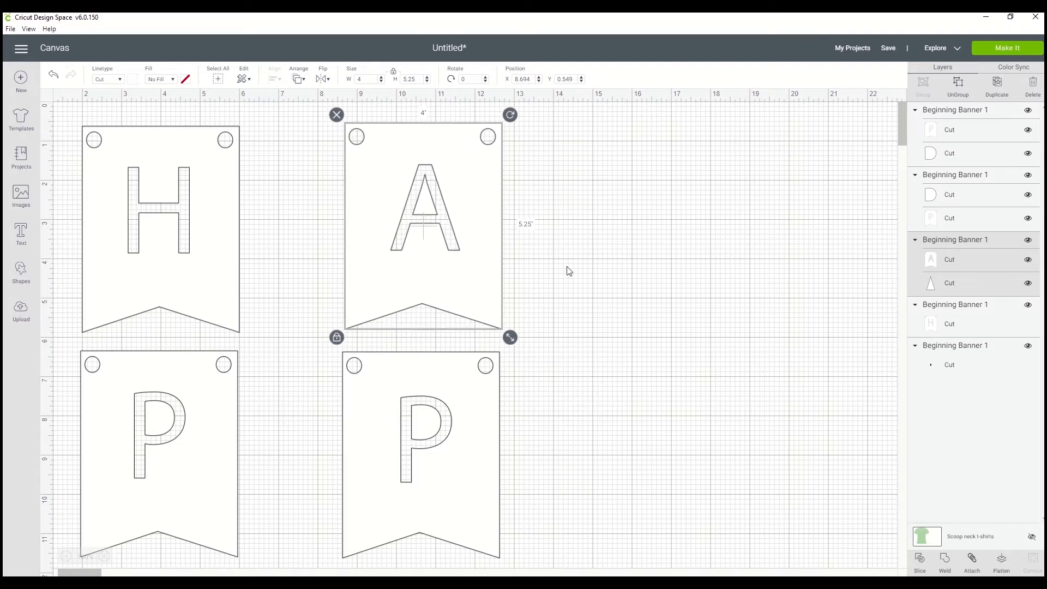
pyautogui.click(524, 261)
pyautogui.moveTo(388, 206); pyautogui.dragTo(352, 202)
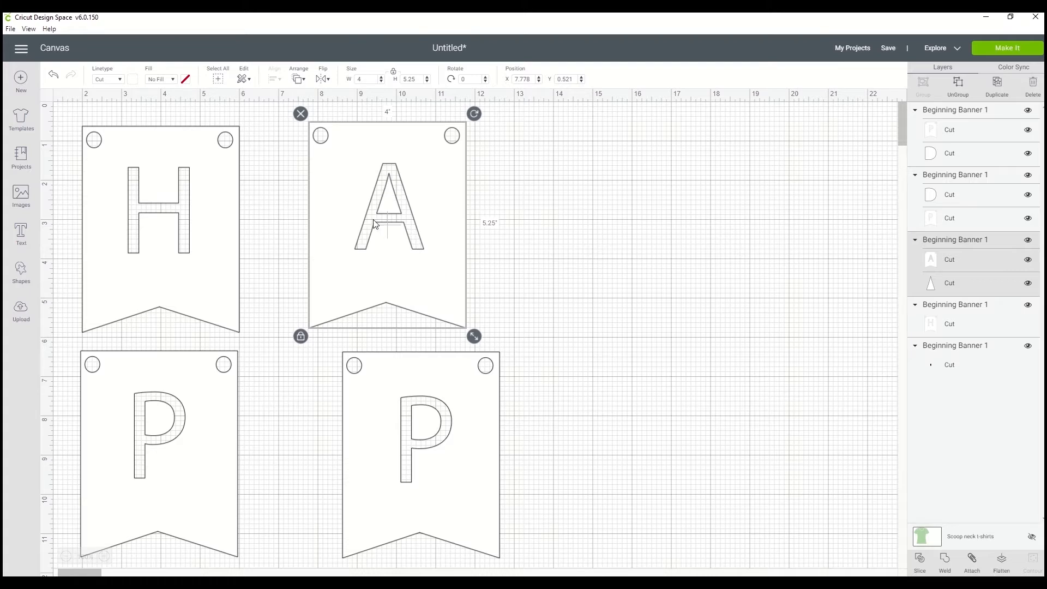
pyautogui.moveTo(455, 200); pyautogui.dragTo(483, 202)
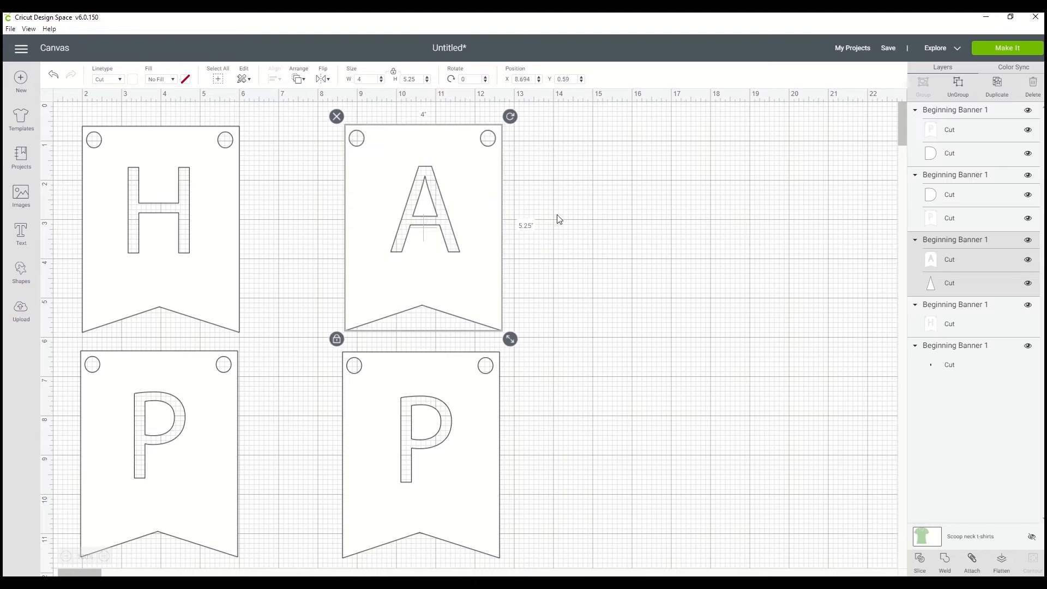
pyautogui.click(521, 219)
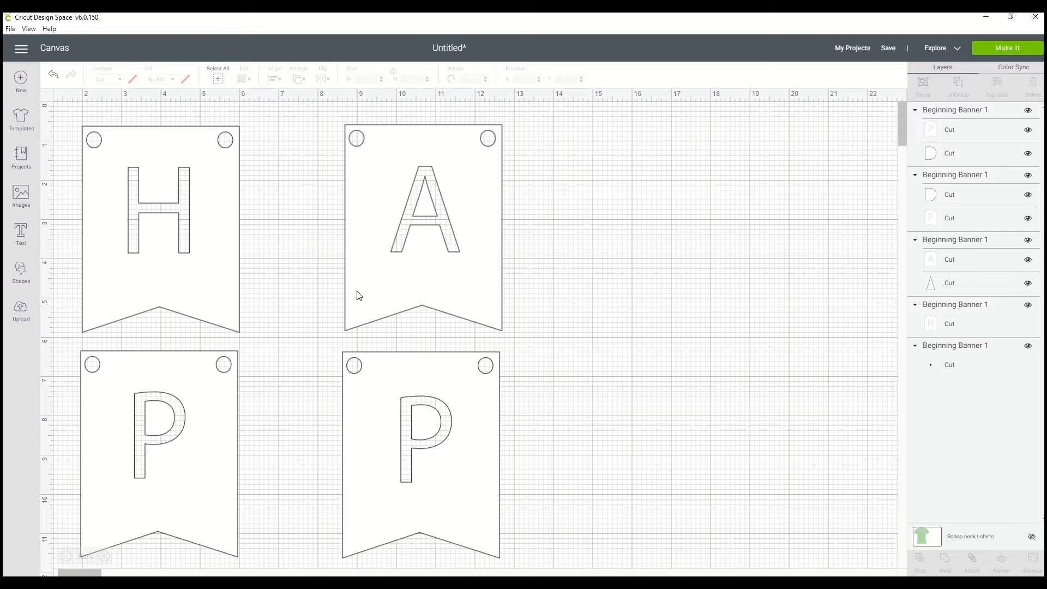
pyautogui.click(480, 205)
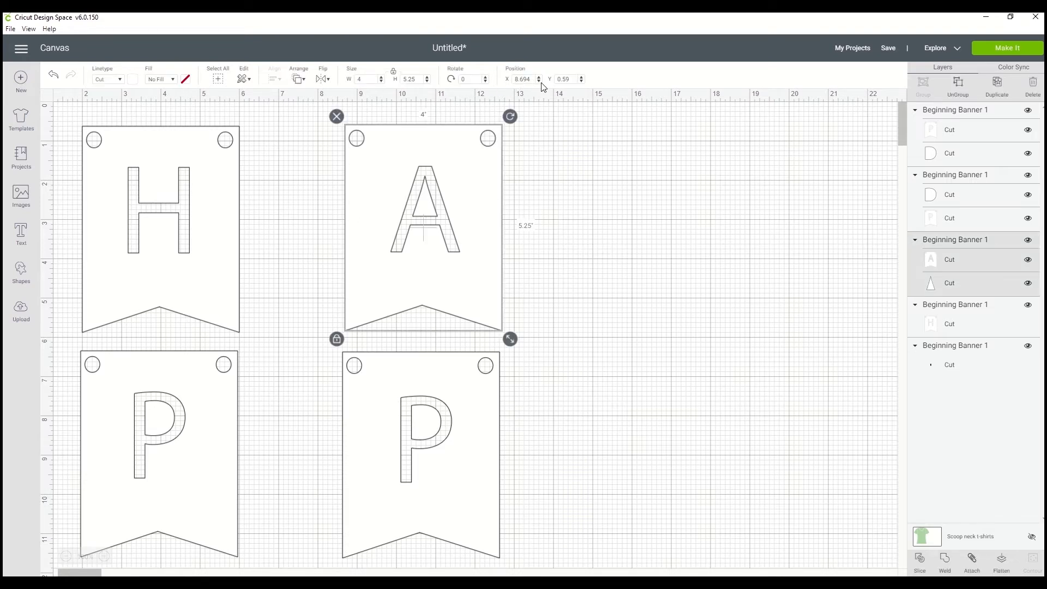
pyautogui.moveTo(453, 162)
pyautogui.mouseDown()
pyautogui.moveTo(452, 153)
pyautogui.moveTo(454, 169)
pyautogui.moveTo(661, 169)
pyautogui.moveTo(662, 273)
pyautogui.moveTo(652, 185)
pyautogui.moveTo(451, 188)
pyautogui.moveTo(386, 175)
pyautogui.moveTo(448, 176)
pyautogui.mouseUp()
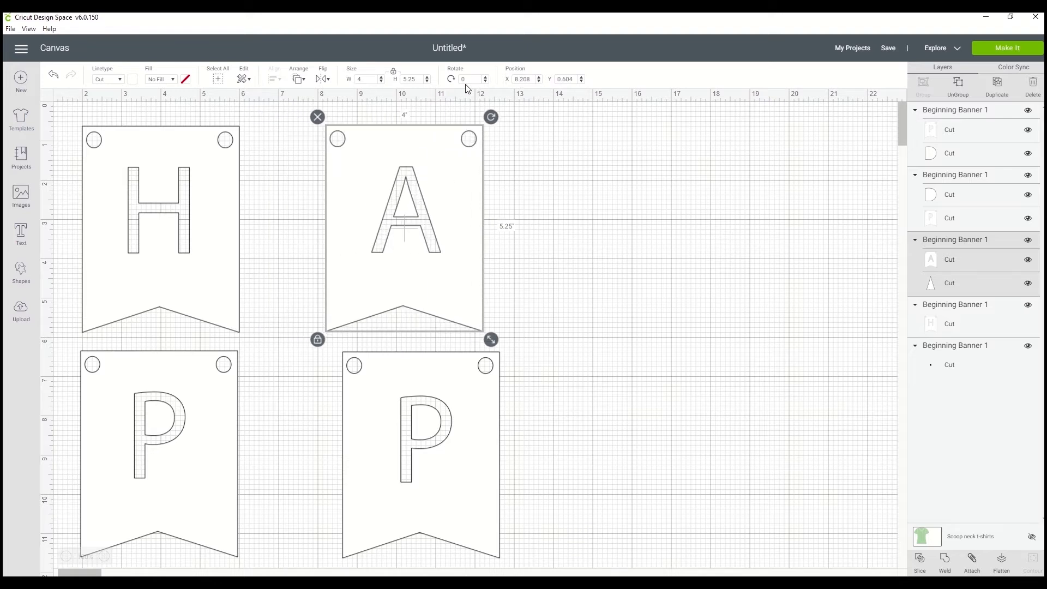
# Try rotating the A pennant in both directions, including 7° and 359°, and return its rotation to 0°.
pyautogui.click(485, 77)
pyautogui.click(486, 77)
pyautogui.click(485, 78)
pyautogui.click(486, 78)
pyautogui.click(485, 77)
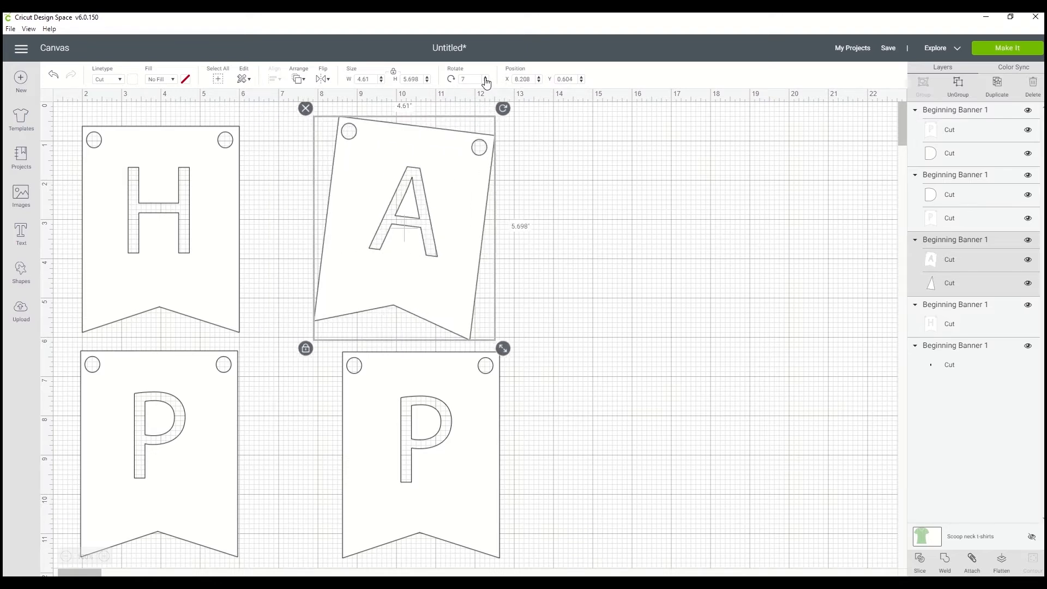
pyautogui.click(485, 77)
pyautogui.click(486, 81)
pyautogui.click(485, 82)
pyautogui.click(485, 81)
pyautogui.click(485, 81)
pyautogui.click(485, 81)
pyautogui.click(485, 82)
pyautogui.click(486, 81)
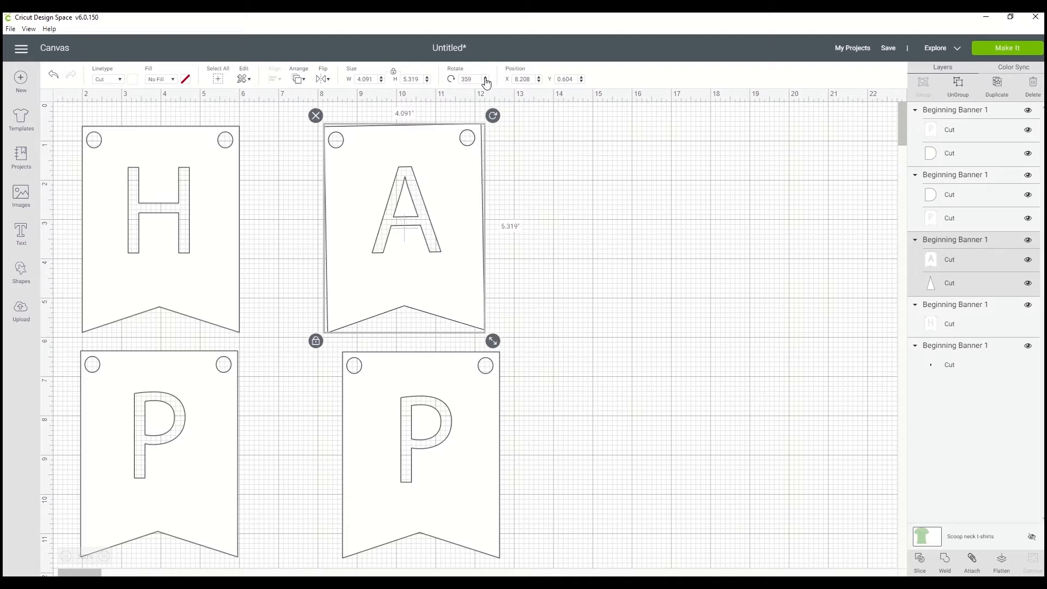
pyautogui.click(485, 78)
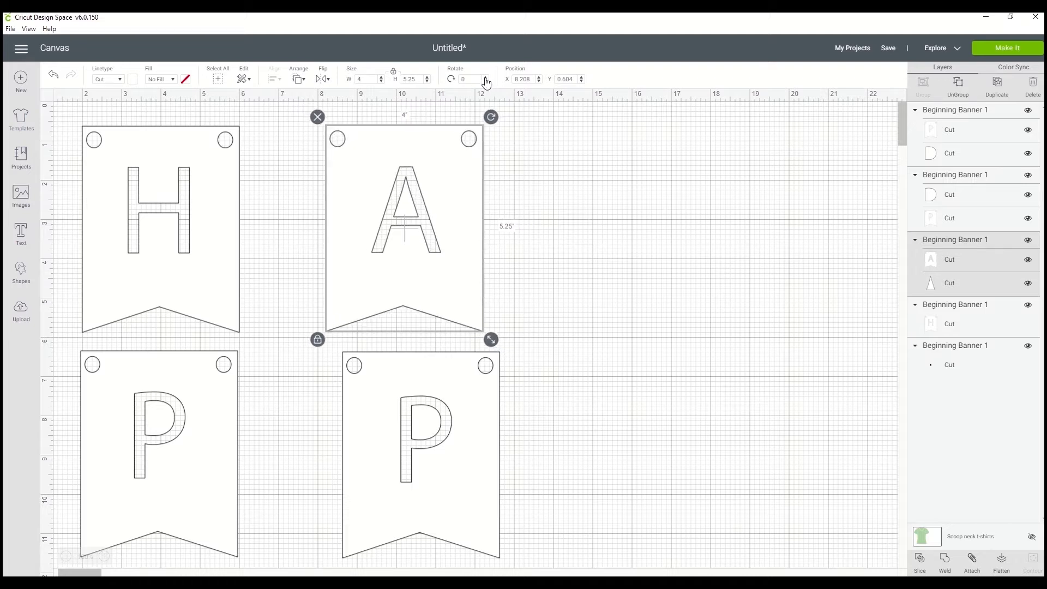
# Flip the A pennant horizontally.
pyautogui.click(331, 82)
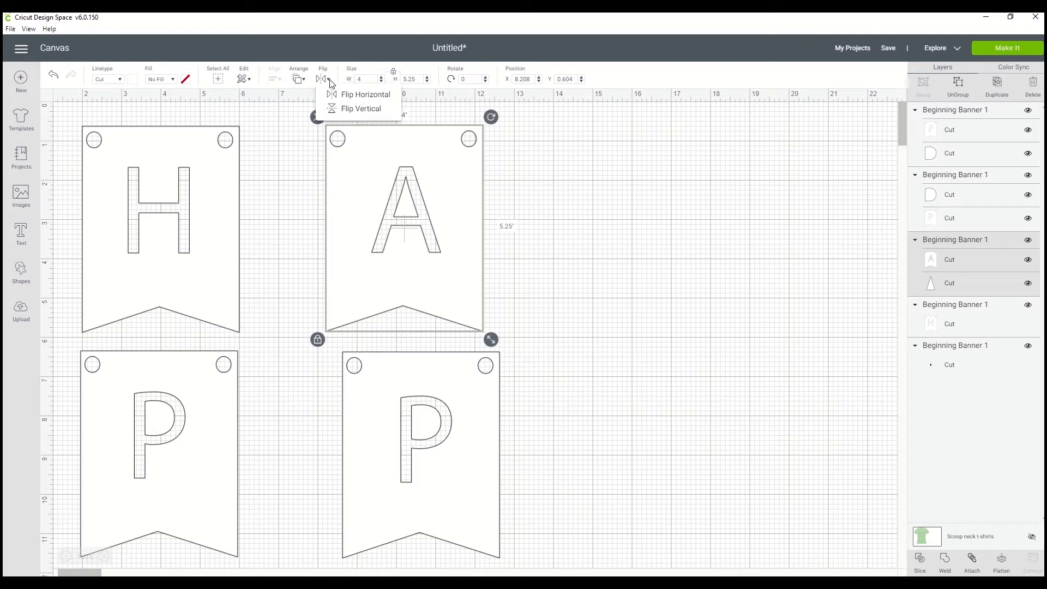
pyautogui.click(353, 97)
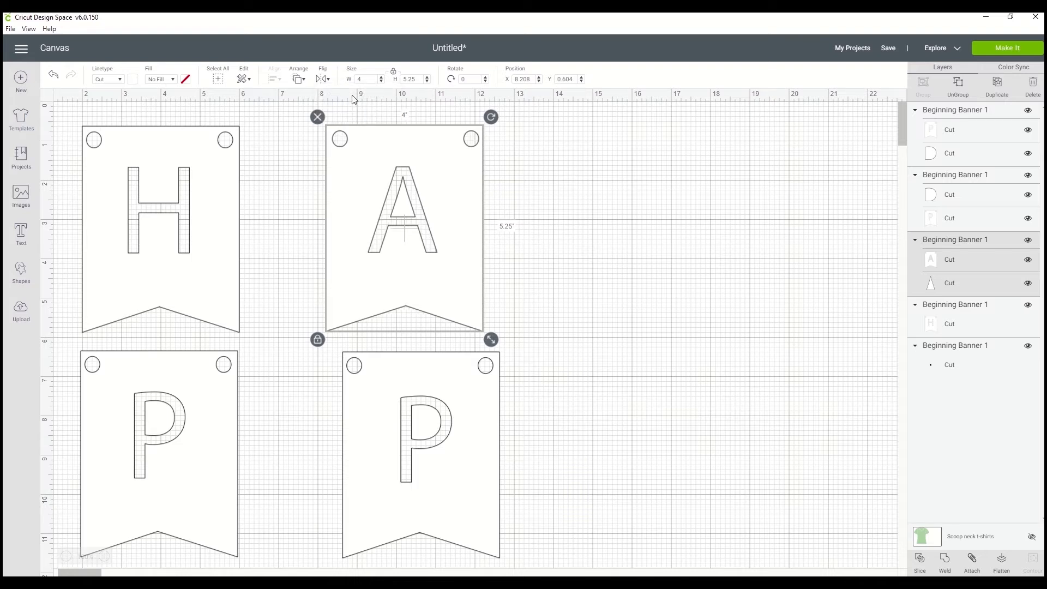
# Flip the A pennant vertically and horizontally again, and undo these two flips.
pyautogui.click(327, 79)
pyautogui.click(339, 109)
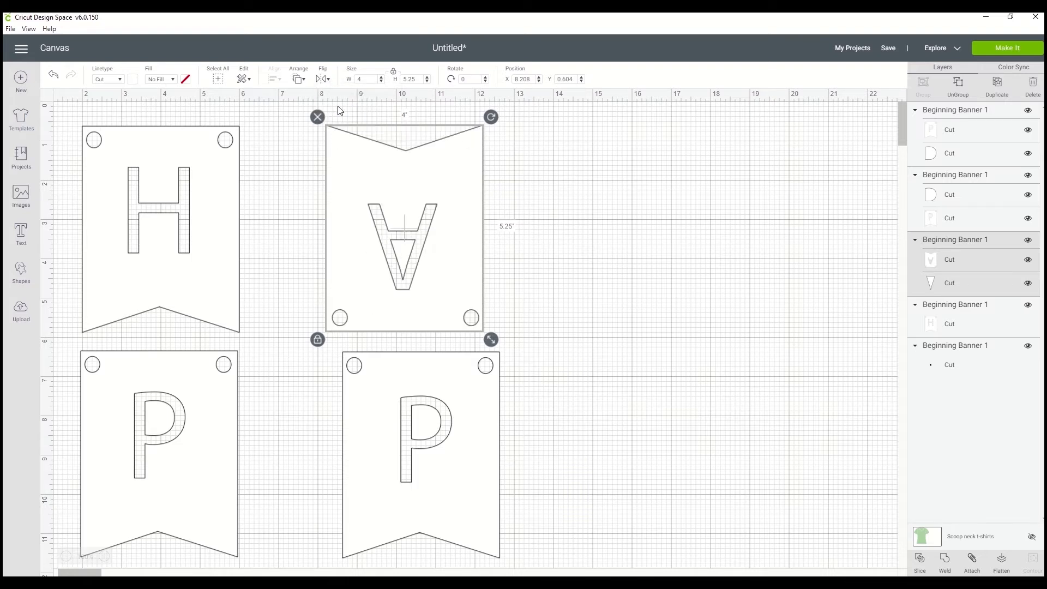
pyautogui.click(326, 81)
pyautogui.click(333, 95)
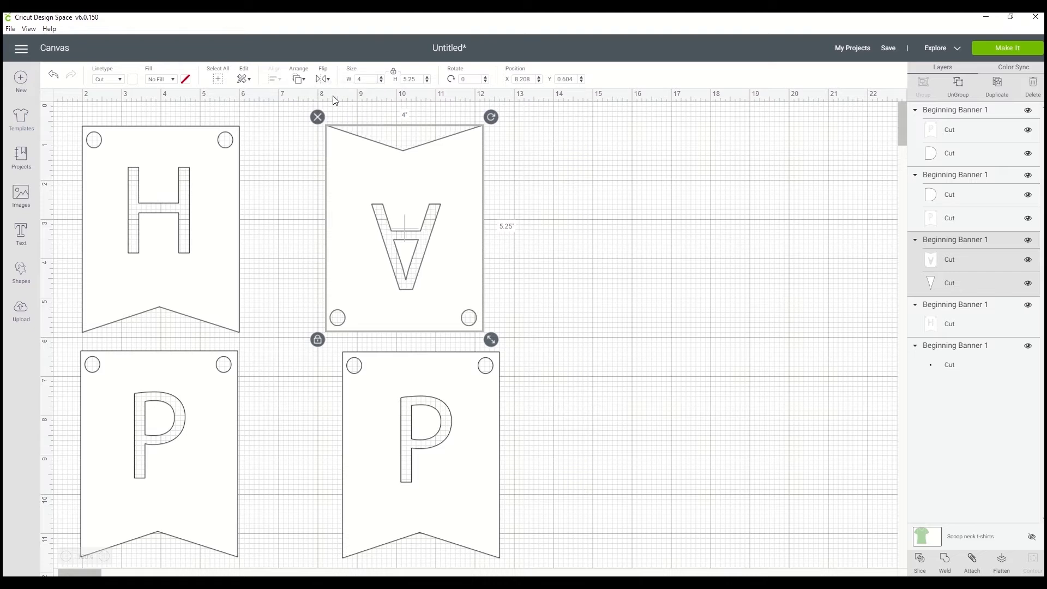
pyautogui.click(52, 76)
pyautogui.click(52, 76)
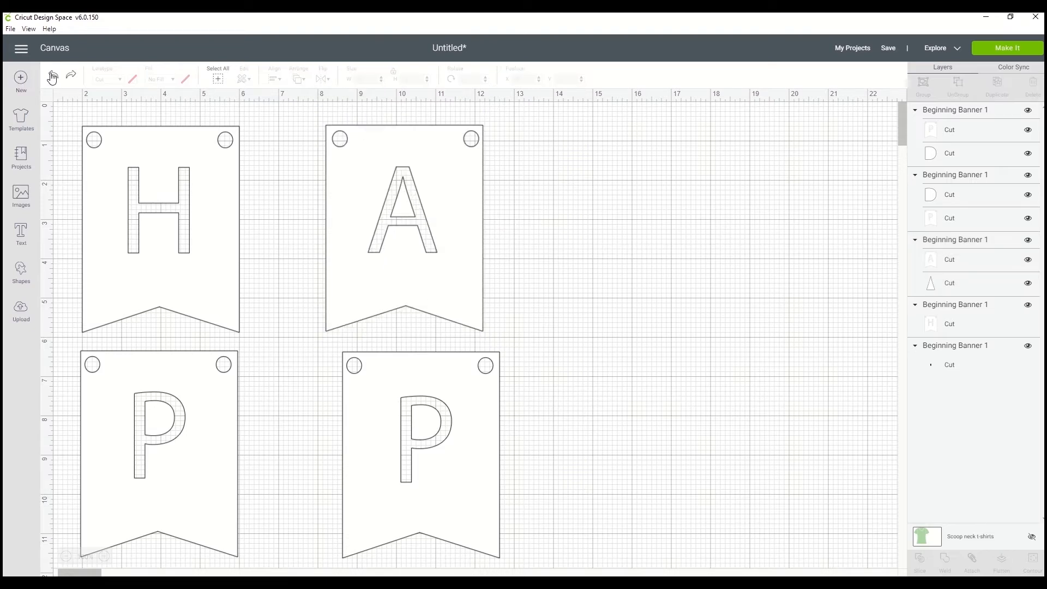
# Step back past the A pennant's horizontal flip and redo one change so it is unflipped at 0° rotation.
pyautogui.click(53, 76)
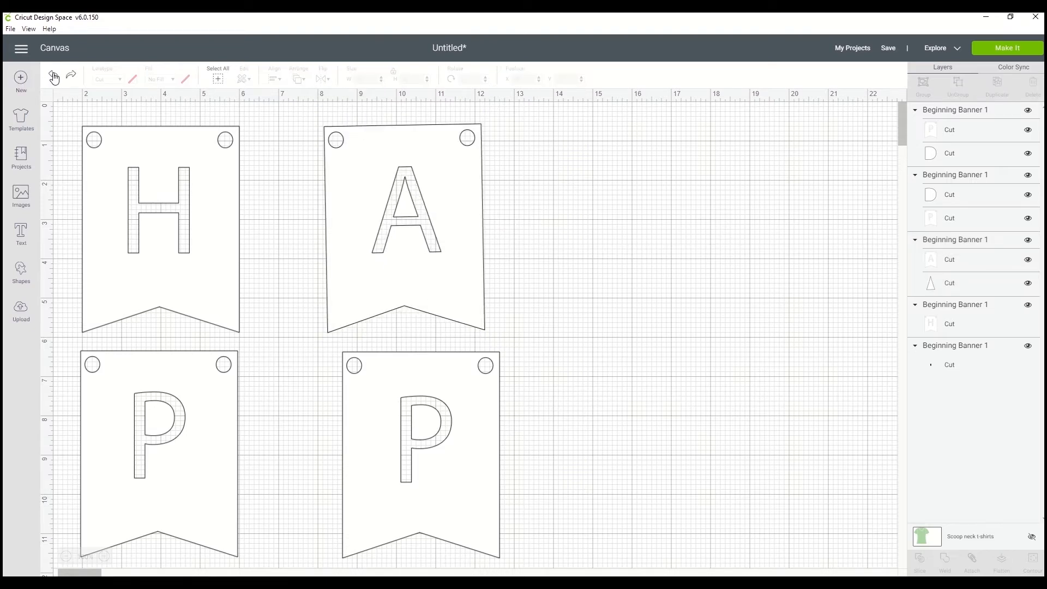
pyautogui.click(70, 77)
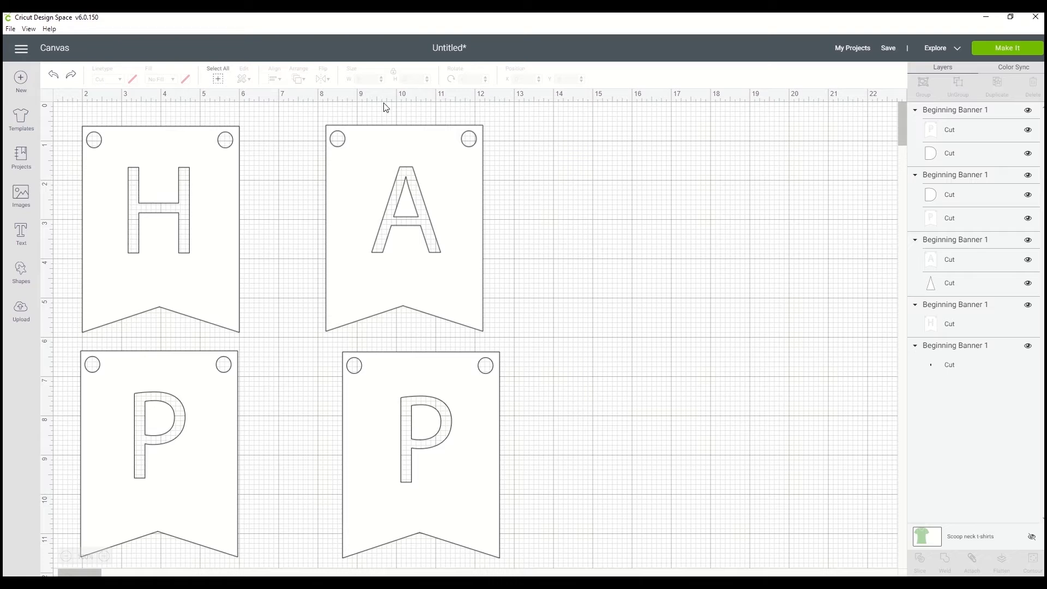
# Move the A pennant so it overlaps the H pennant, and send the H pennant to the front.
pyautogui.click(464, 169)
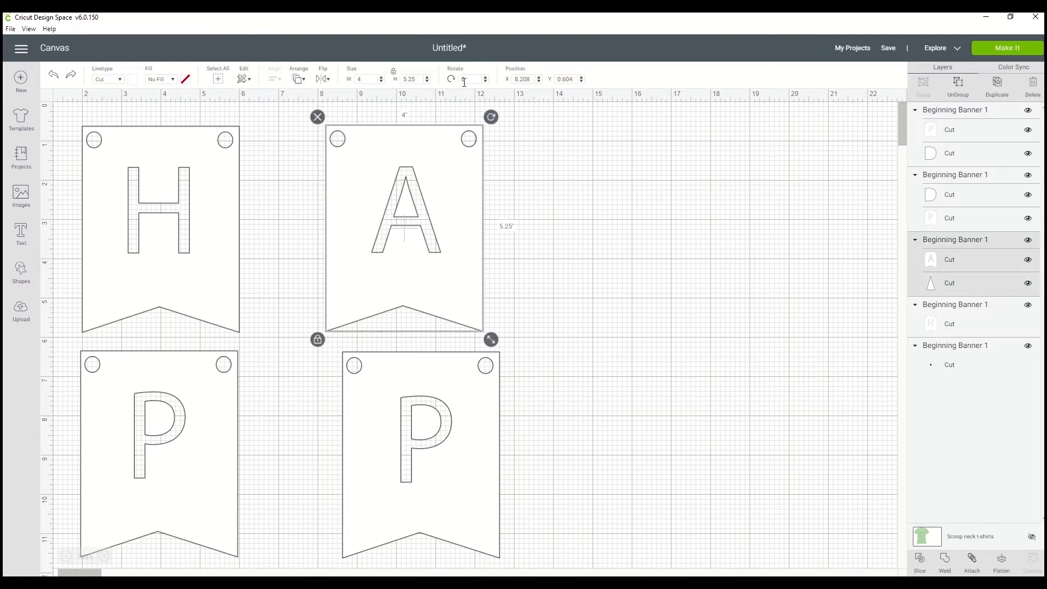
pyautogui.click(302, 81)
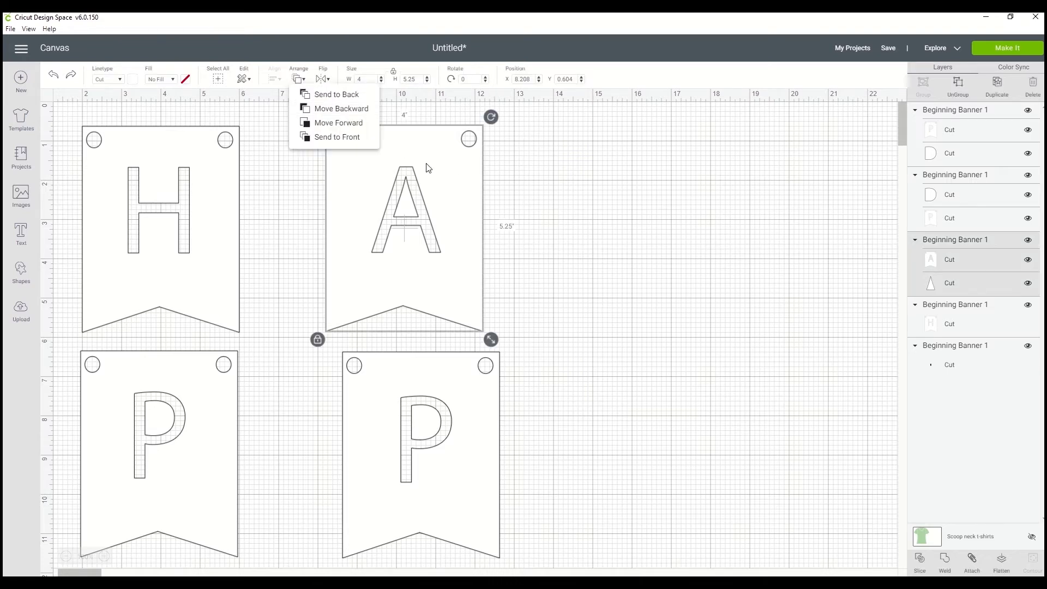
pyautogui.click(532, 204)
pyautogui.moveTo(459, 197); pyautogui.dragTo(338, 199)
pyautogui.moveTo(338, 205); pyautogui.dragTo(276, 192)
pyautogui.click(98, 172)
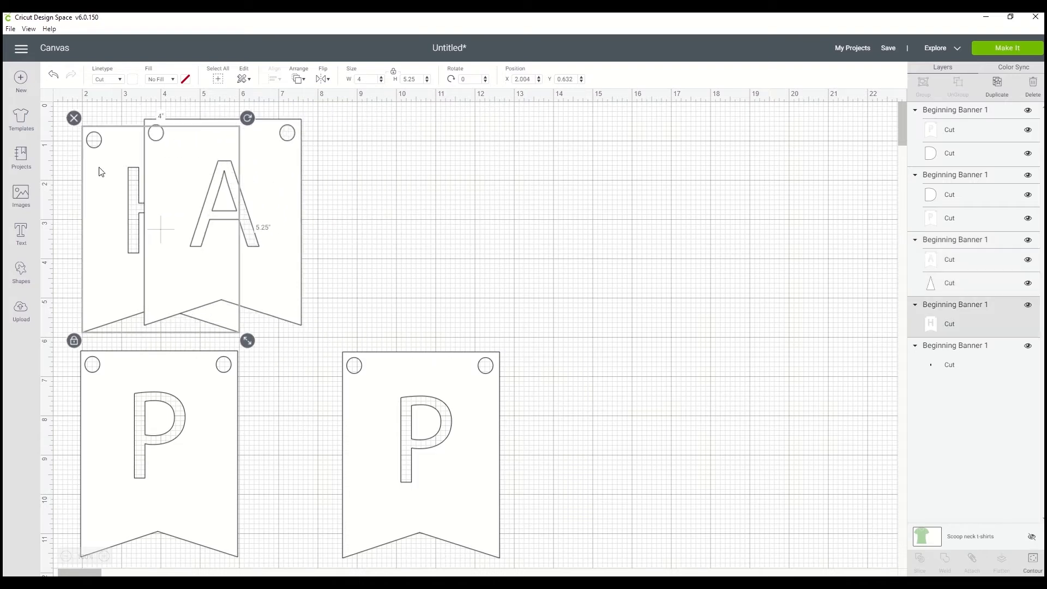
pyautogui.click(306, 80)
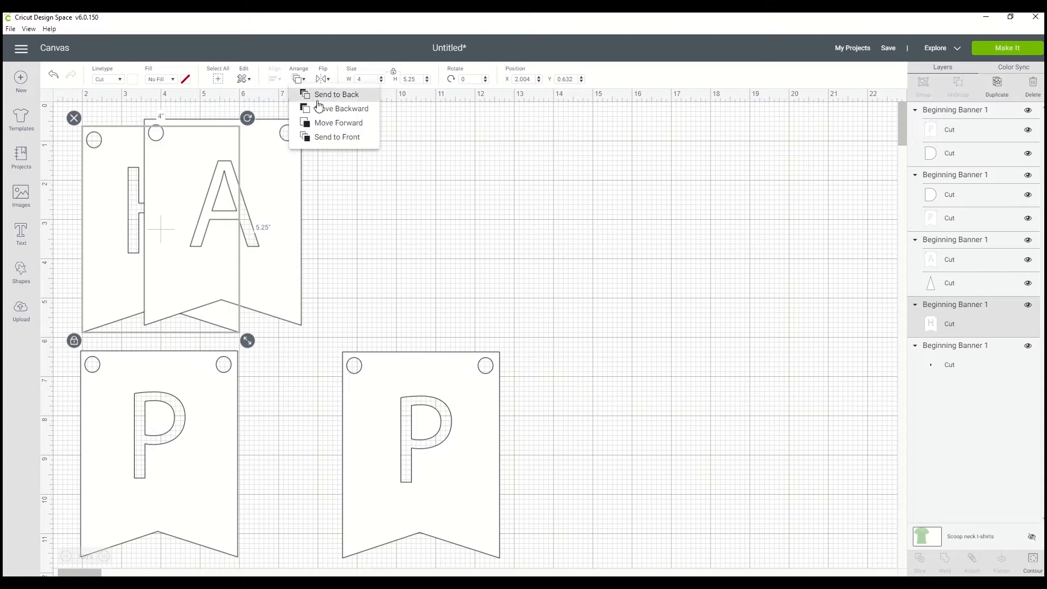
pyautogui.click(320, 142)
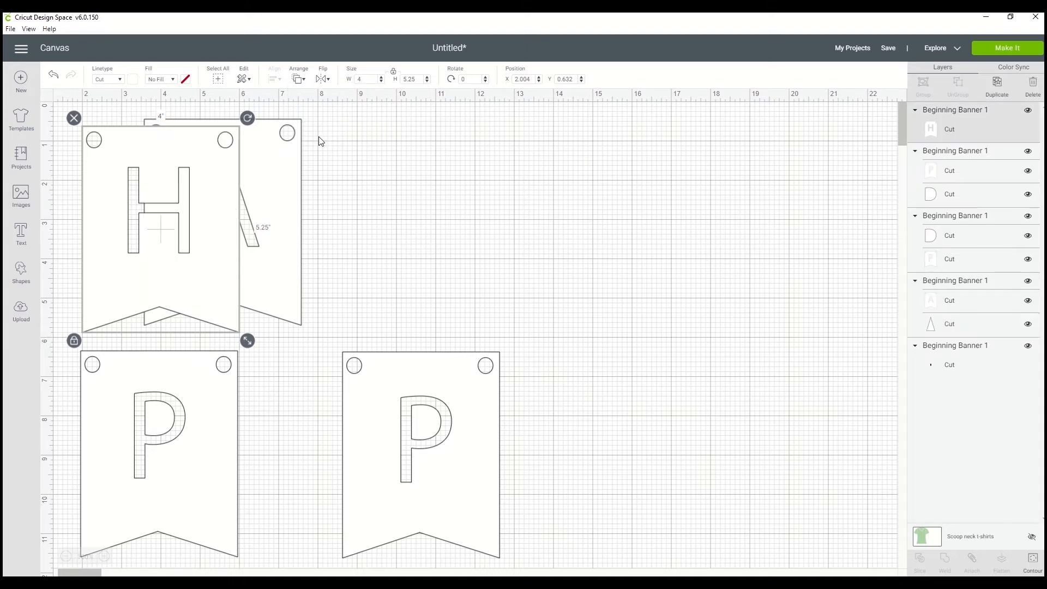
# Separate the pennants, placing the H at about X 1.95, Y 0.51 and the A at about X 8.72, Y 0.55.
pyautogui.moveTo(218, 199)
pyautogui.mouseDown()
pyautogui.moveTo(482, 199)
pyautogui.moveTo(216, 199)
pyautogui.mouseUp()
pyautogui.moveTo(282, 200); pyautogui.dragTo(484, 204)
pyautogui.click(221, 202)
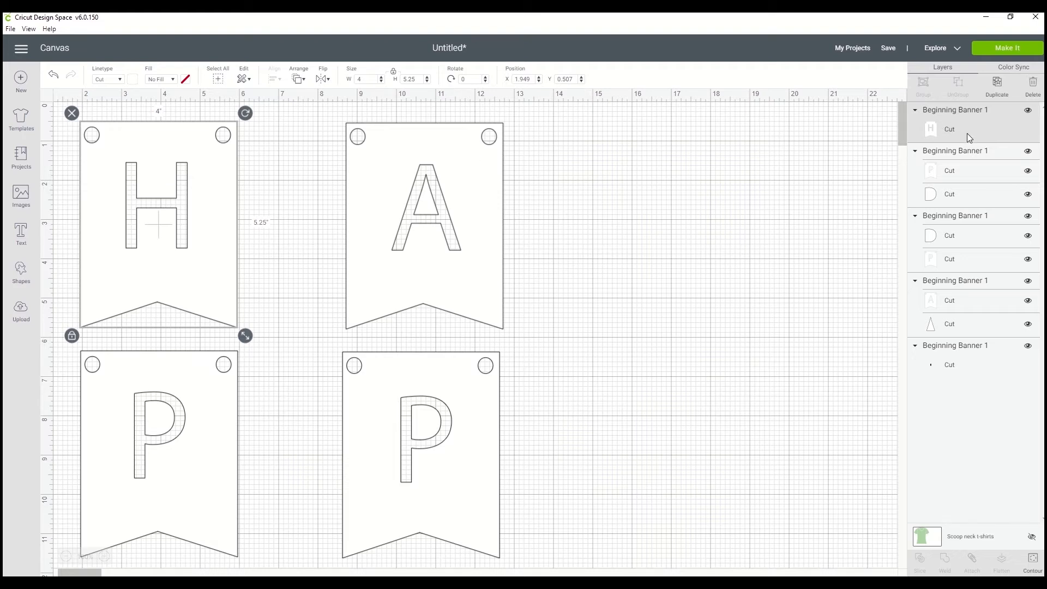
# View the cut and copy options for the A pennant, and select and deselect everything on the canvas.
pyautogui.click(365, 192)
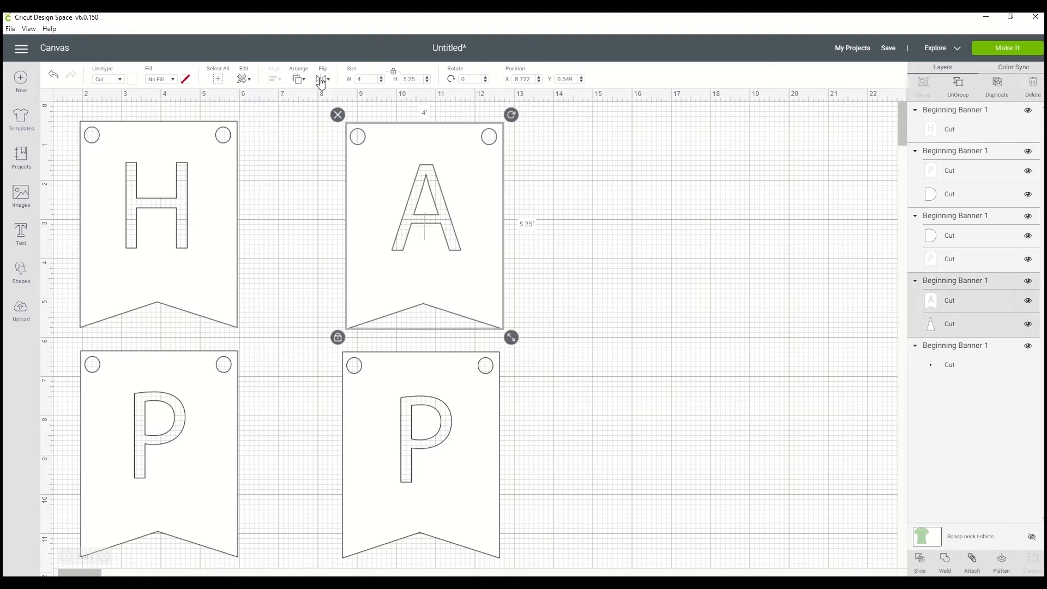
pyautogui.click(248, 81)
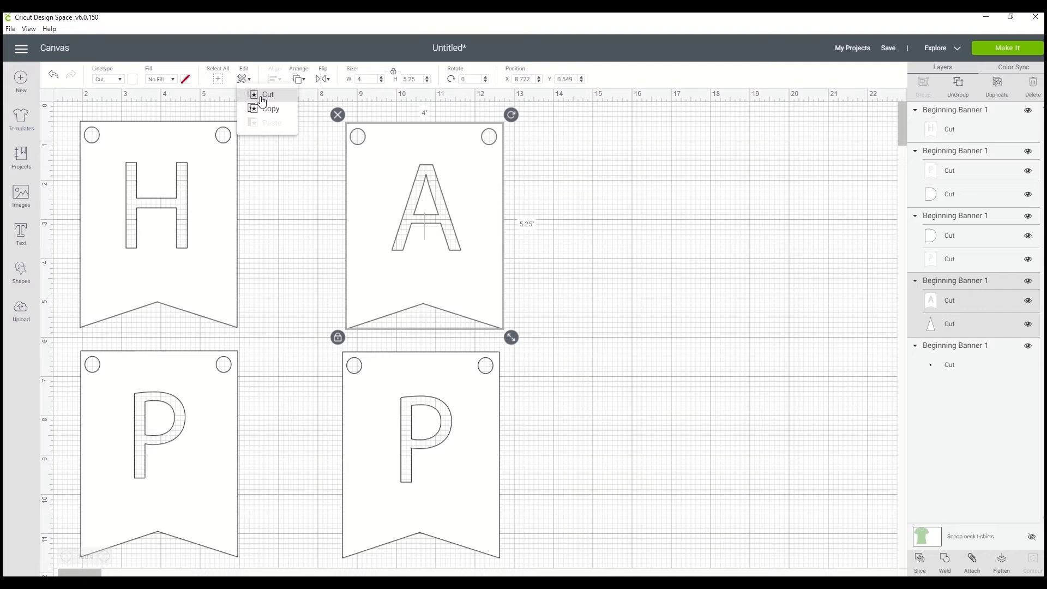
pyautogui.click(215, 81)
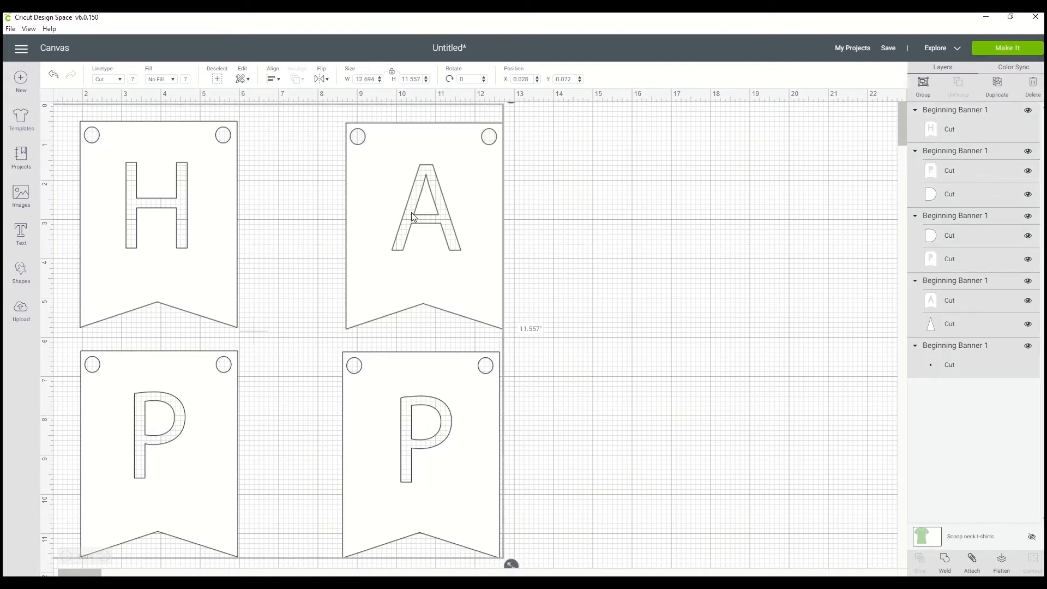
pyautogui.click(218, 80)
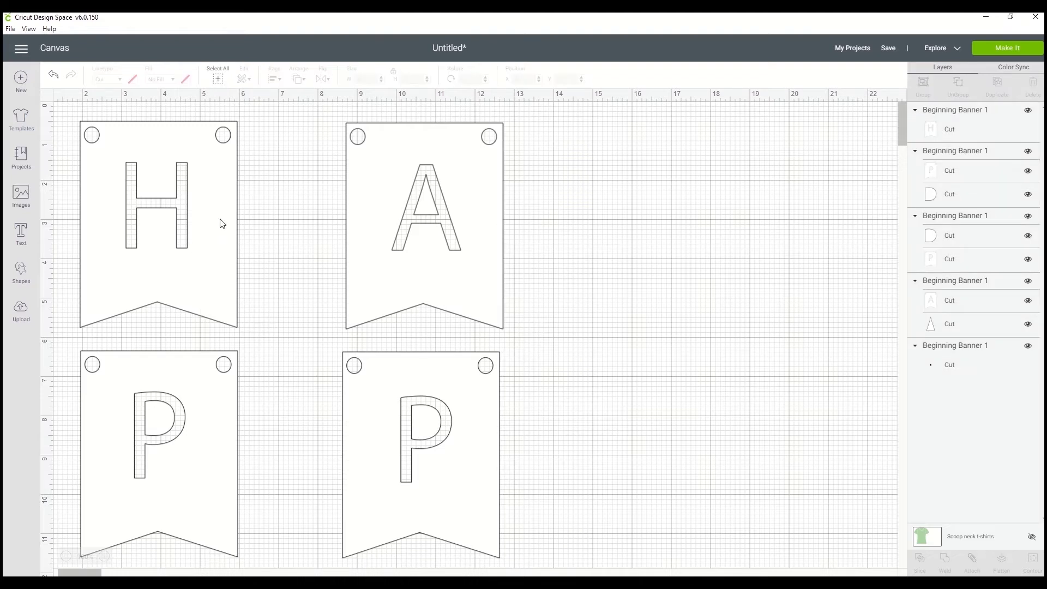
# Try the Print fill on the H pennant and return it to No Fill.
pyautogui.click(200, 189)
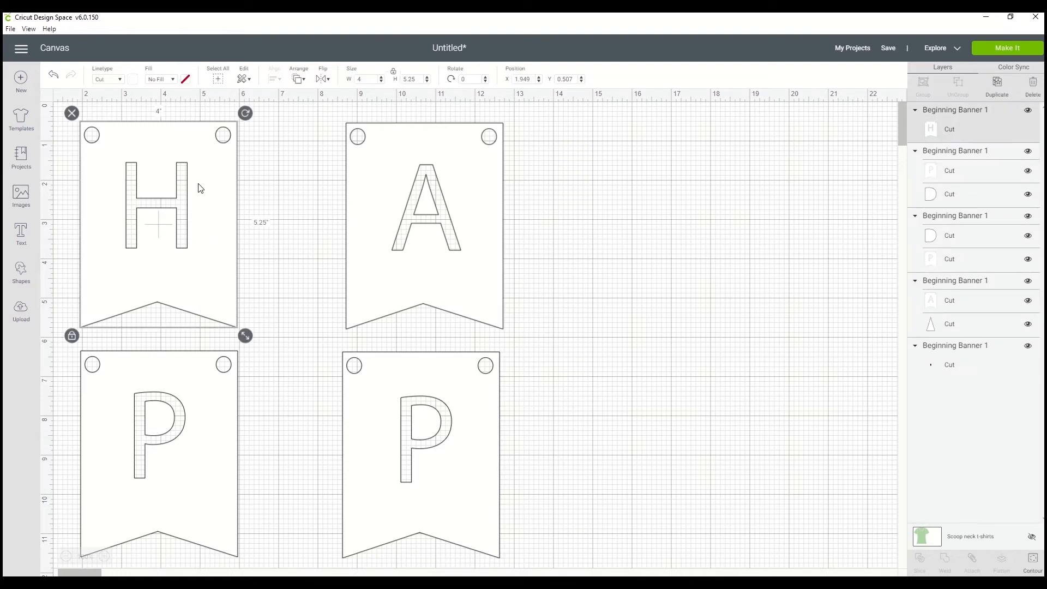
pyautogui.click(173, 83)
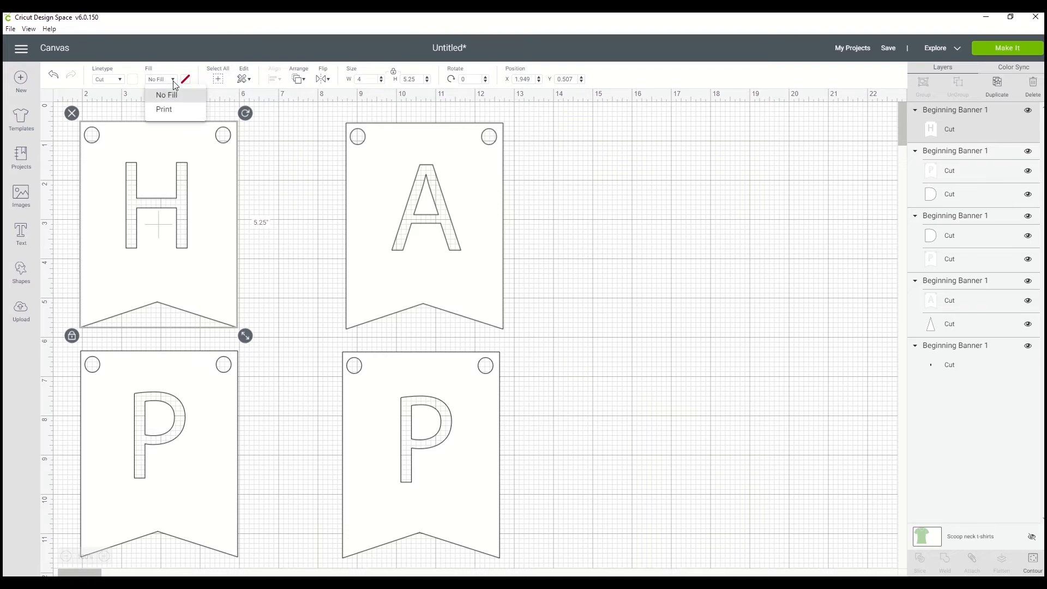
pyautogui.click(164, 112)
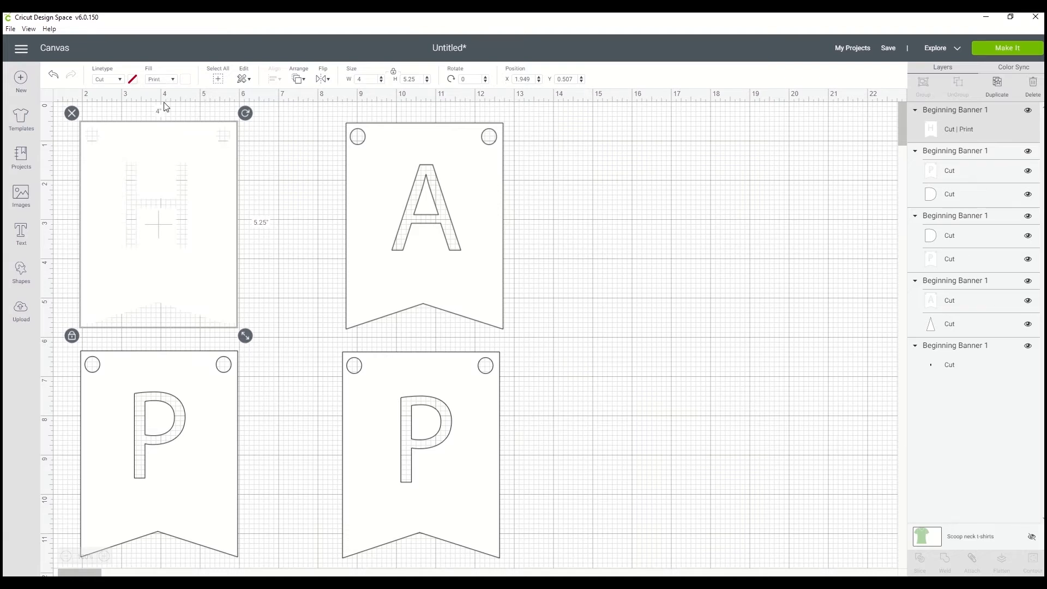
pyautogui.click(172, 81)
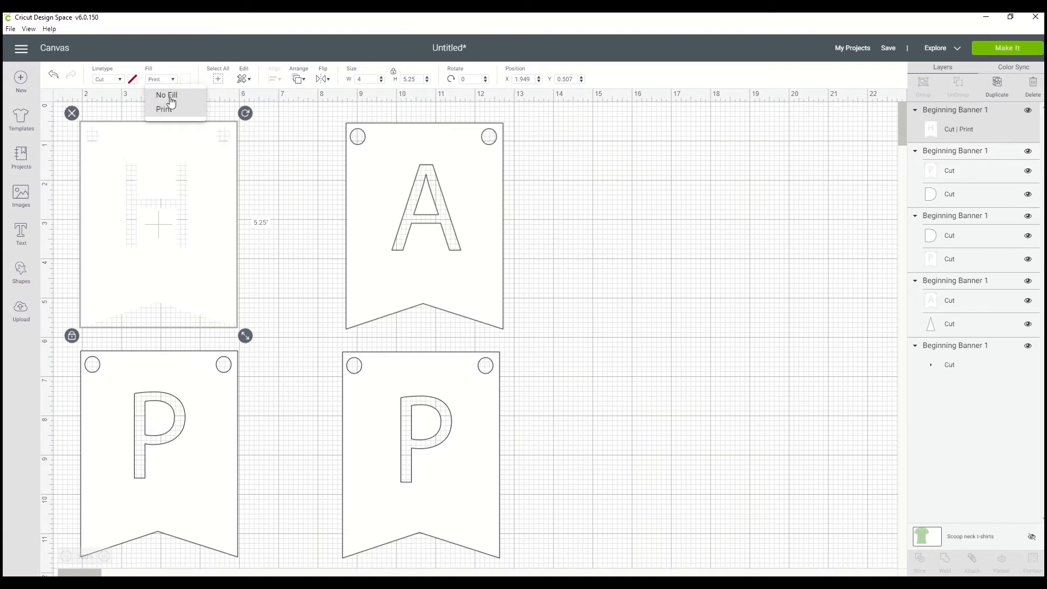
pyautogui.click(170, 99)
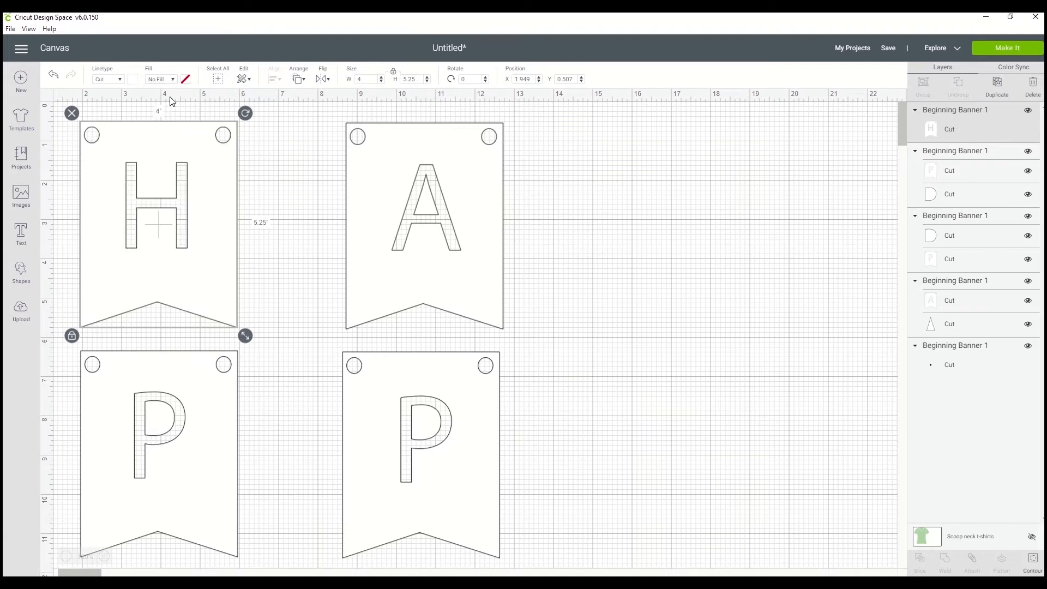
# View the linetype options for the H pennant, including the Foil sub-options.
pyautogui.click(119, 82)
pyautogui.moveTo(122, 138)
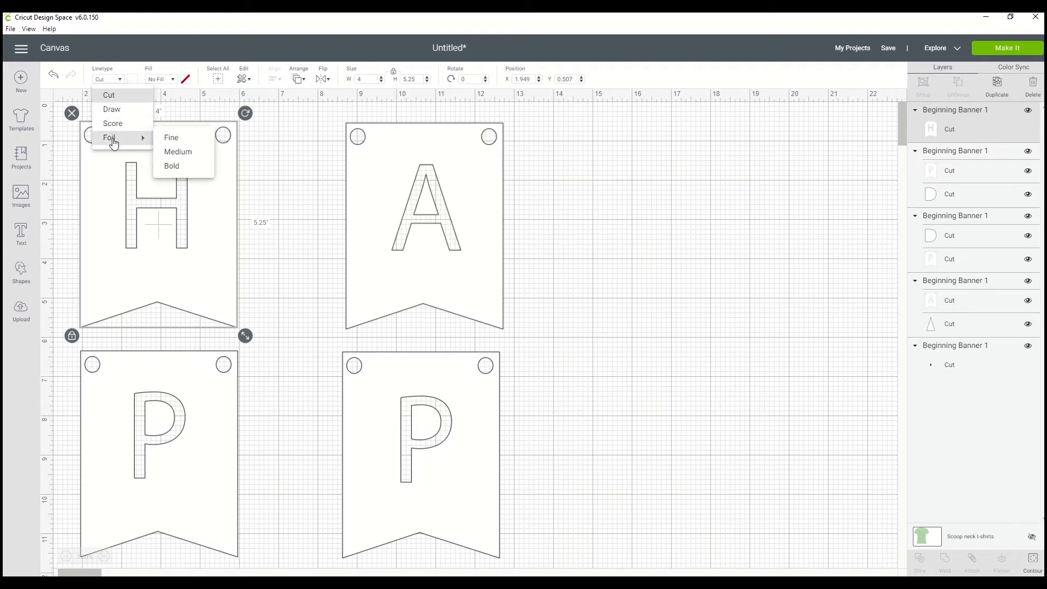
pyautogui.click(227, 172)
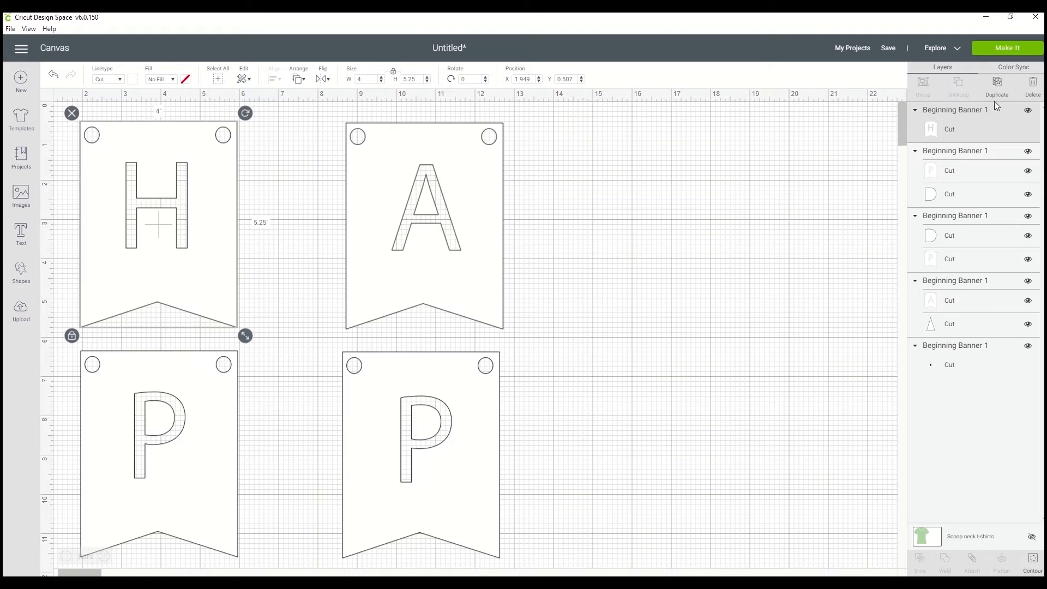
# Nudge the A pennant to about X 8.64, Y 0.54 and the H pennant to about X 1.98, Y 0.51, above the P pennants.
pyautogui.click(479, 245)
pyautogui.moveTo(480, 244); pyautogui.dragTo(476, 243)
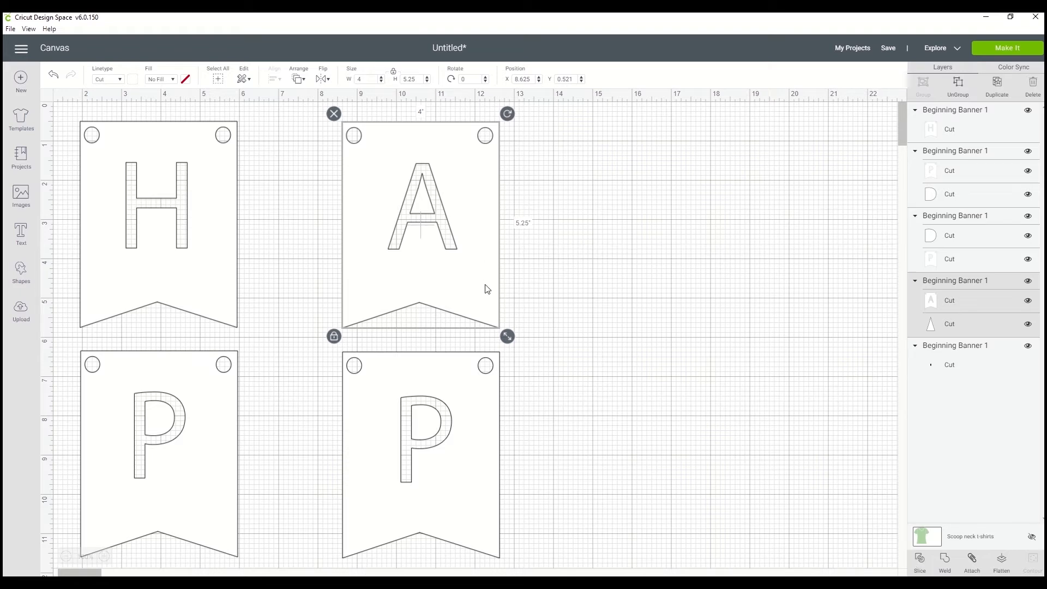
pyautogui.click(538, 288)
pyautogui.click(457, 266)
pyautogui.click(629, 324)
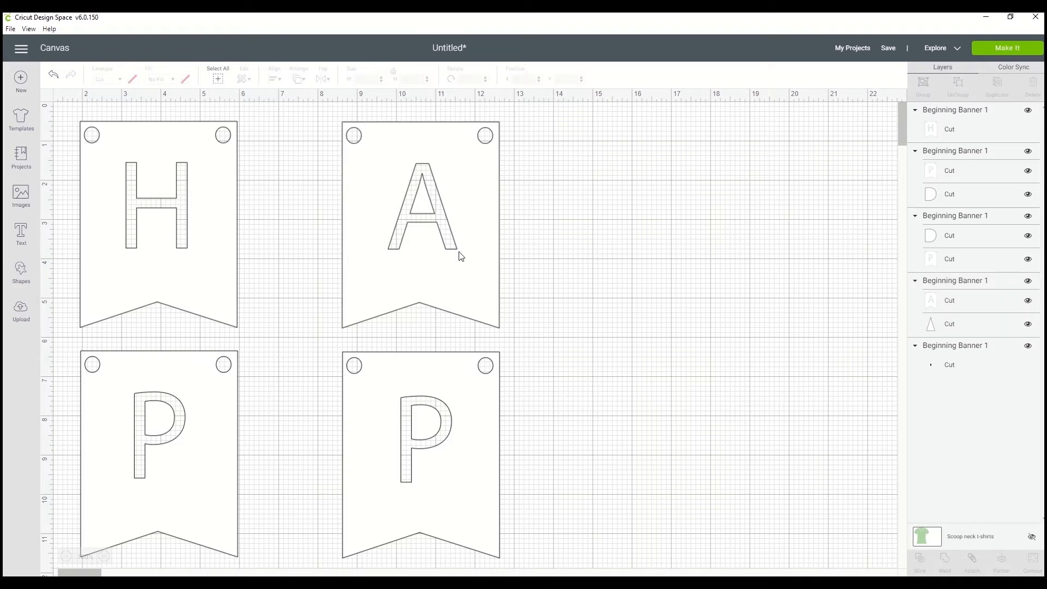
pyautogui.click(460, 274)
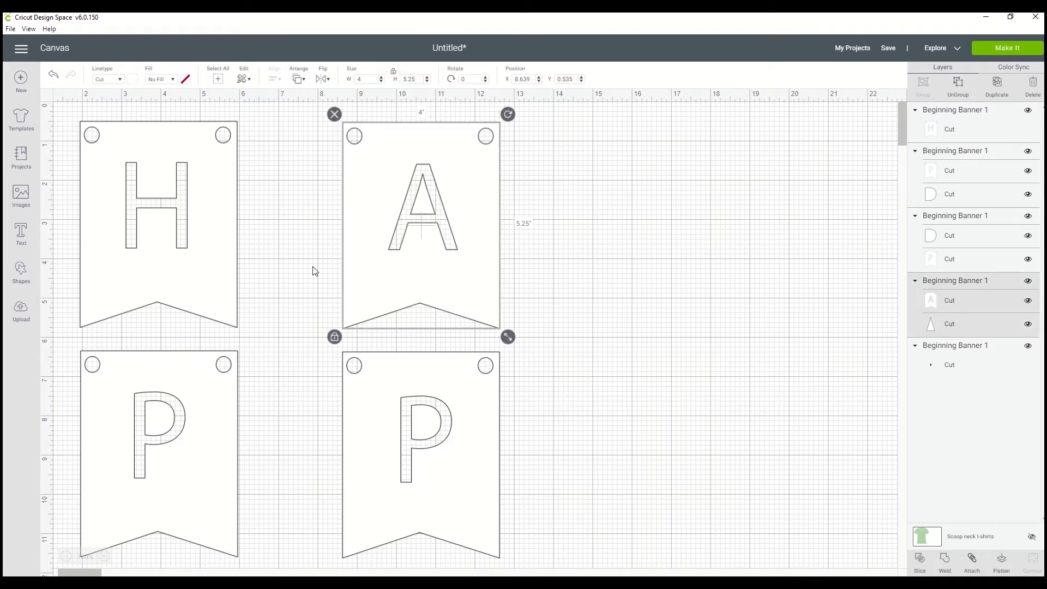
pyautogui.click(229, 258)
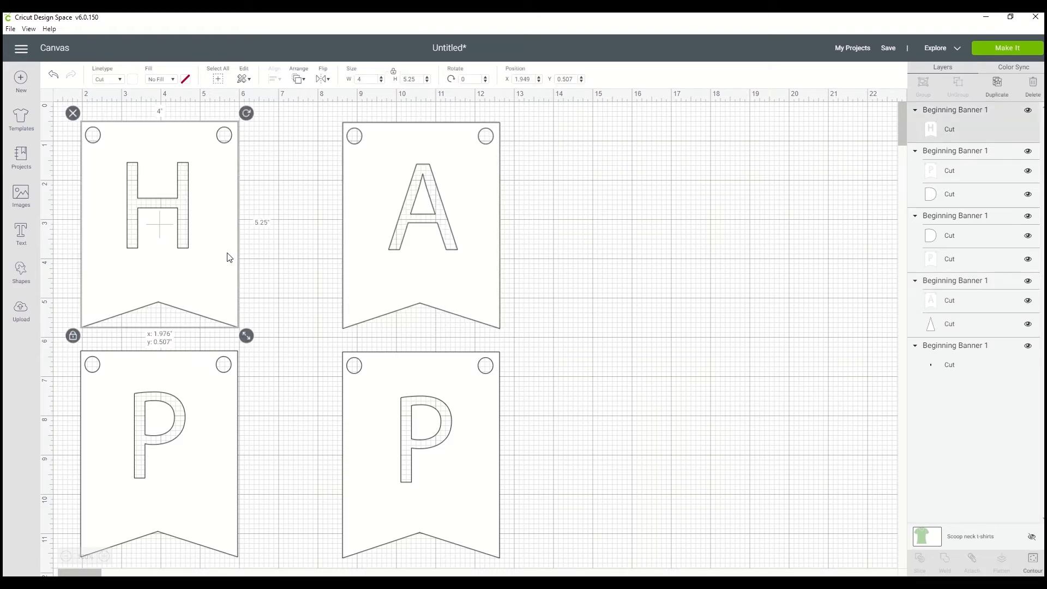
pyautogui.click(588, 270)
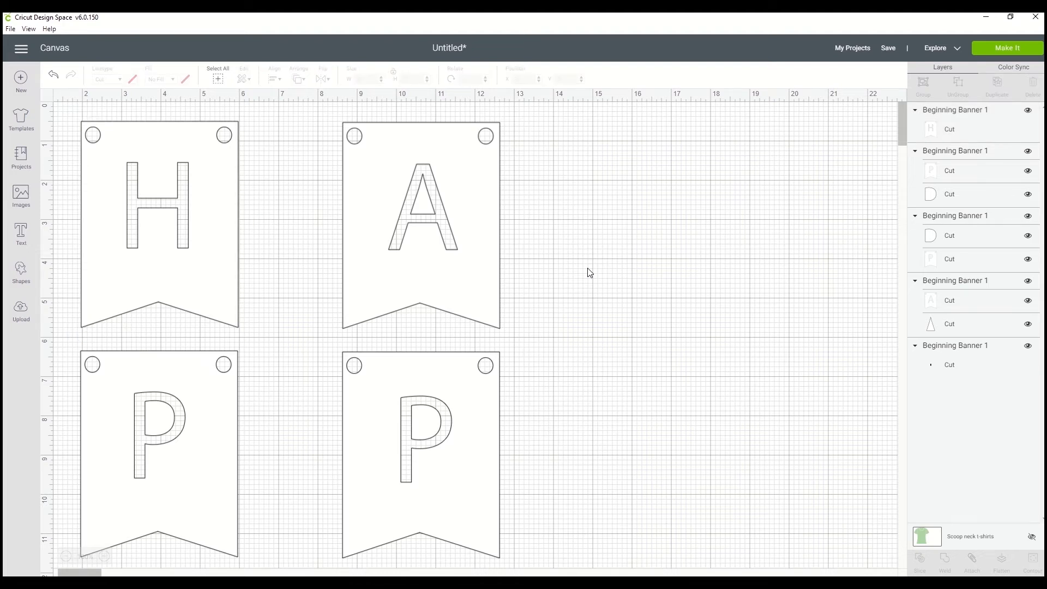
# Move the A pennant and the P beneath it closer to the other column, placing that P at about X 6.94, Y 6.27.
pyautogui.scroll(-2, 589, 272)
pyautogui.scroll(2, 589, 273)
pyautogui.moveTo(453, 279); pyautogui.dragTo(388, 278)
pyautogui.moveTo(456, 385); pyautogui.dragTo(391, 380)
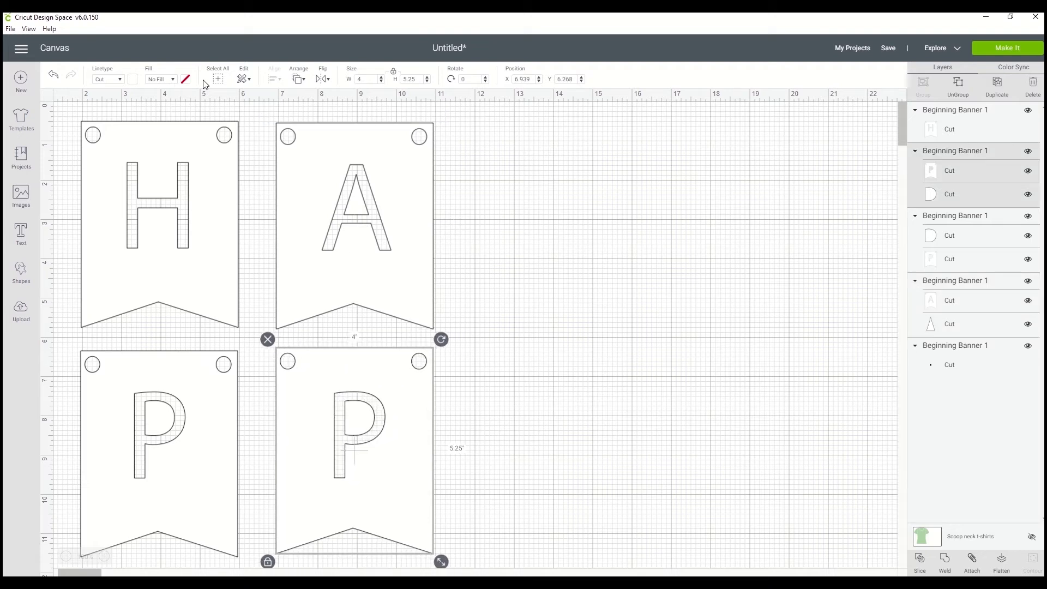
pyautogui.click(582, 256)
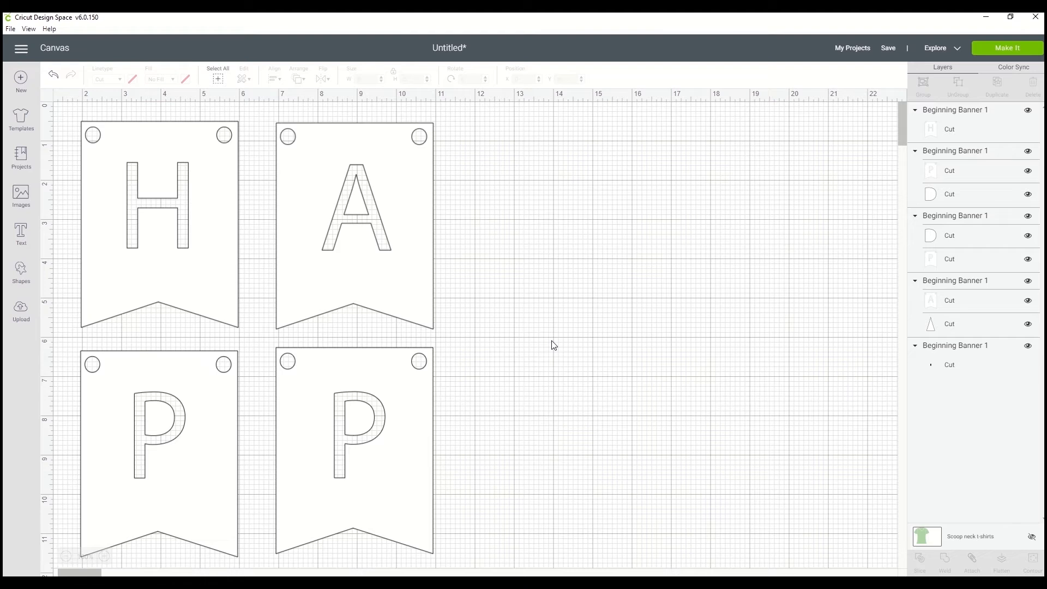
pyautogui.scroll(-3, 552, 344)
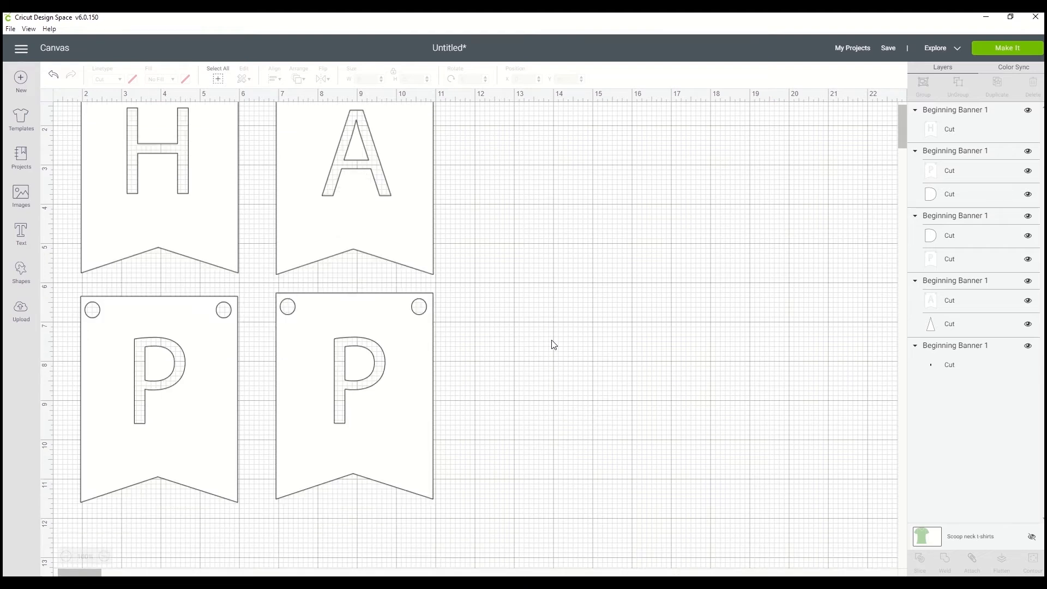
pyautogui.scroll(3, 552, 343)
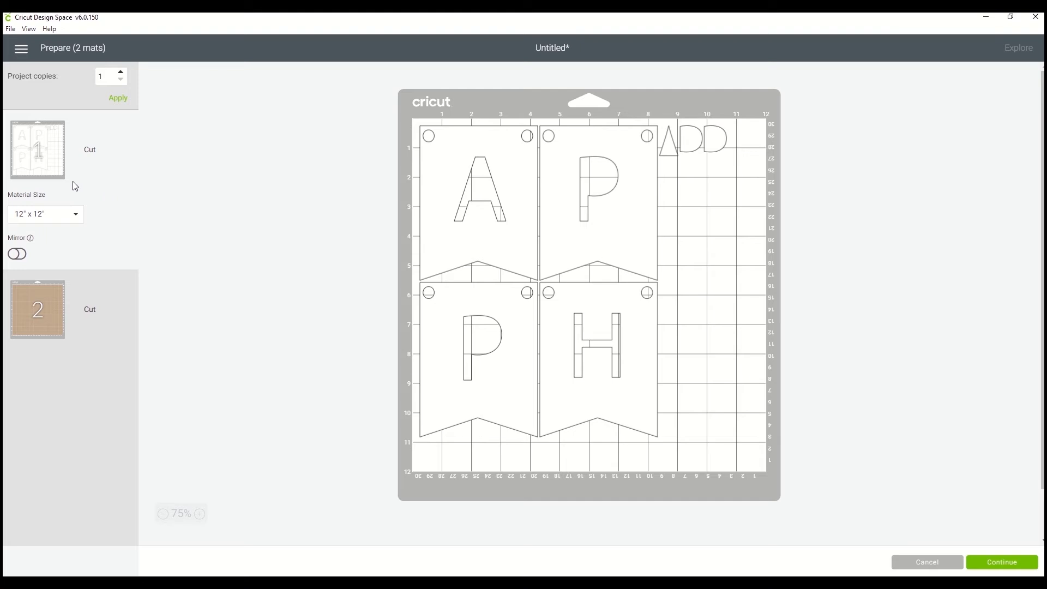
# On the first mat, place the loose triangle inside the A and the two D-shaped pieces inside the P letters.
pyautogui.click(485, 194)
pyautogui.click(589, 209)
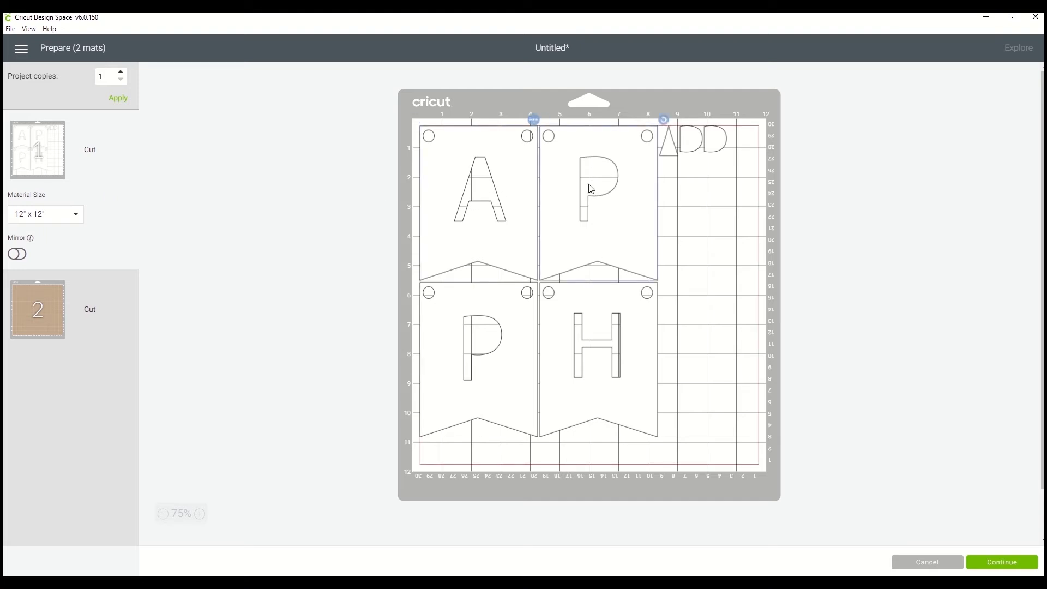
pyautogui.click(675, 157)
pyautogui.click(700, 143)
pyautogui.click(702, 142)
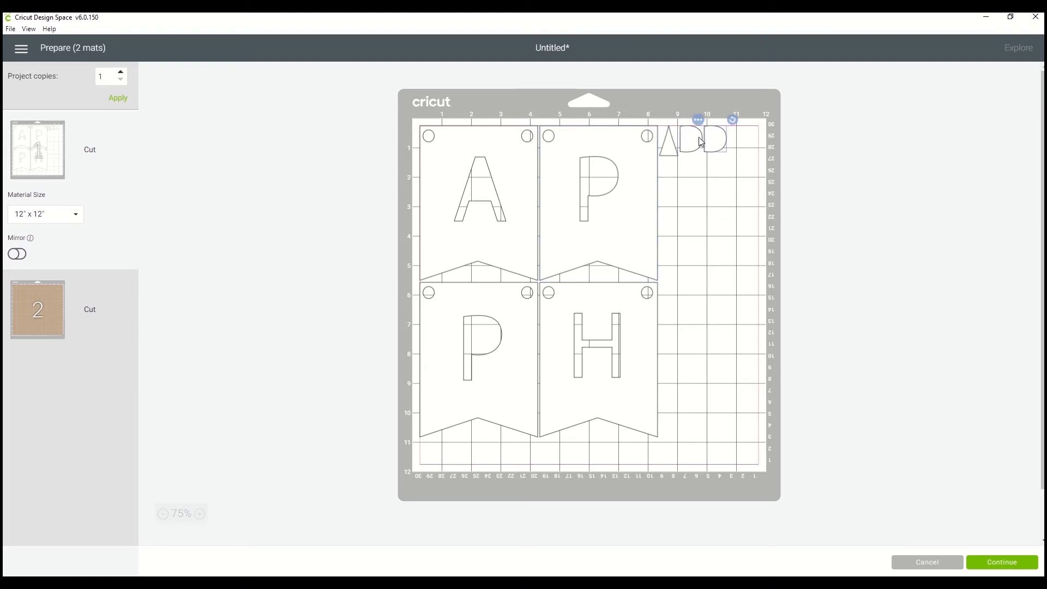
pyautogui.click(670, 154)
pyautogui.moveTo(672, 154); pyautogui.dragTo(483, 197)
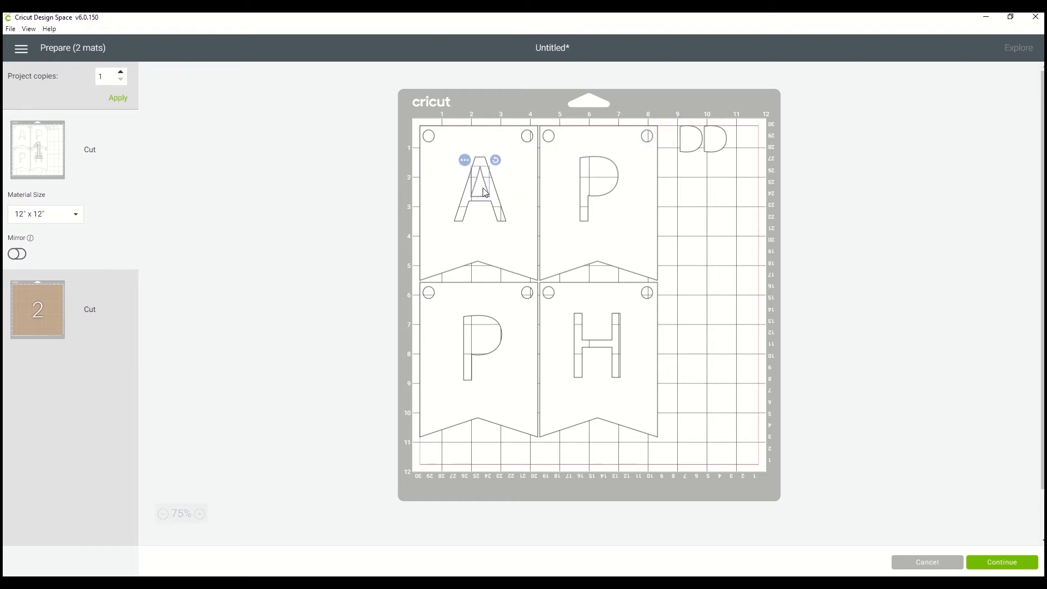
pyautogui.moveTo(684, 143); pyautogui.dragTo(602, 179)
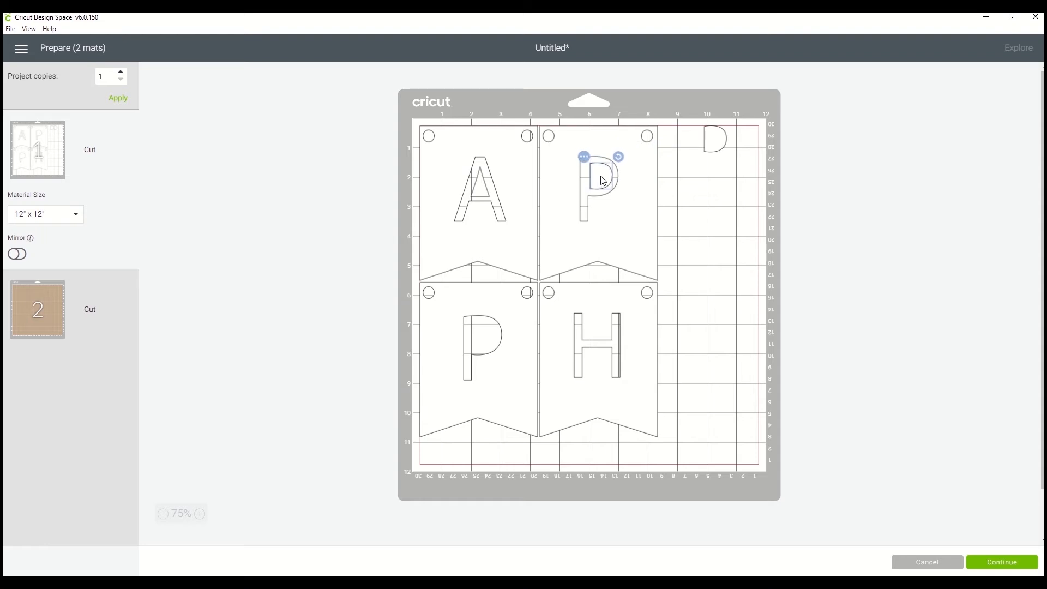
pyautogui.moveTo(715, 140); pyautogui.dragTo(489, 343)
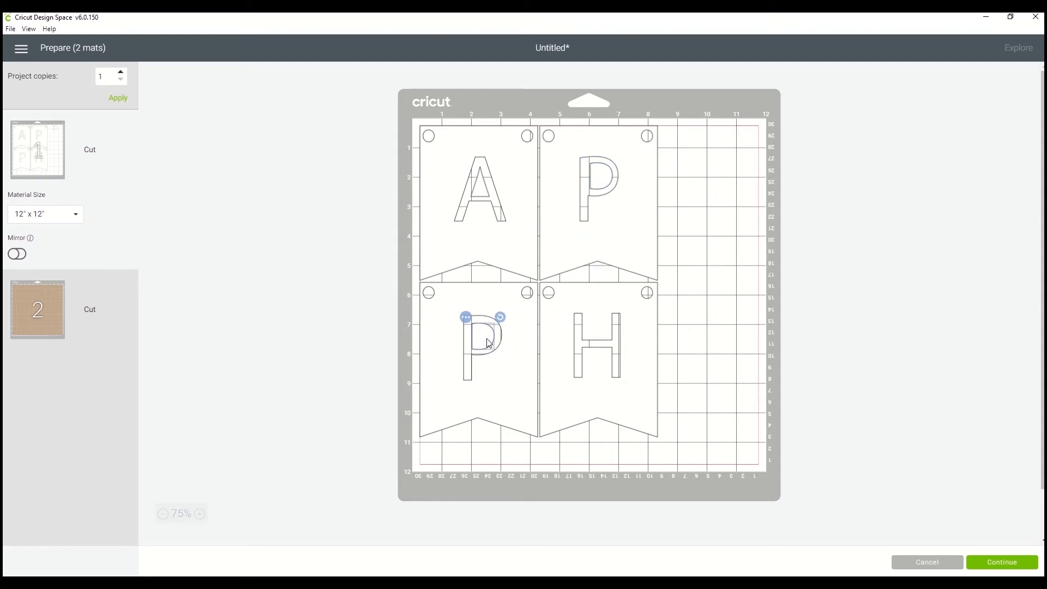
pyautogui.click(727, 310)
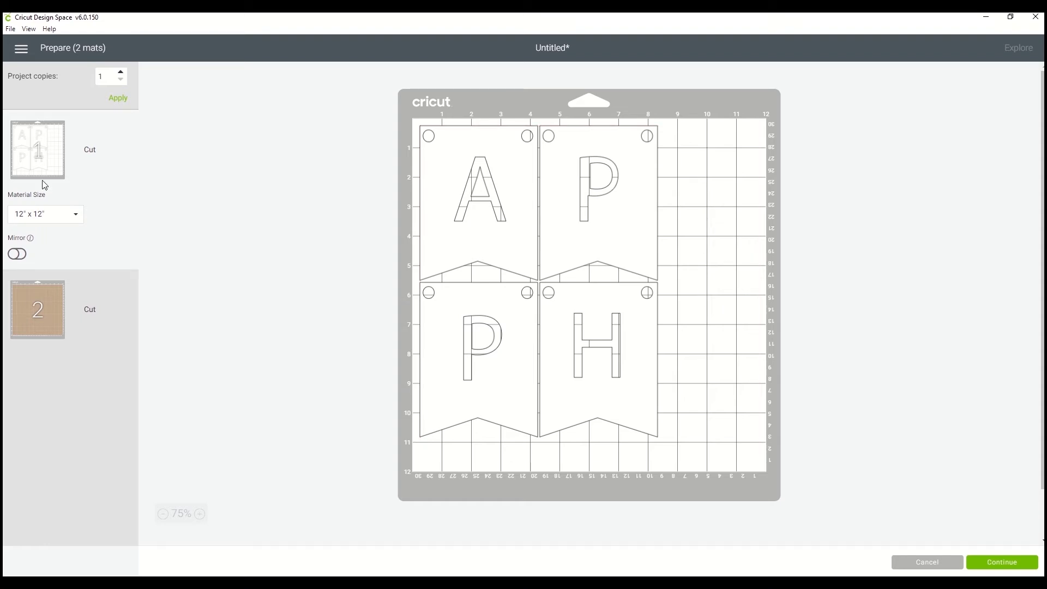
# Display the second mat's cut layout.
pyautogui.click(53, 324)
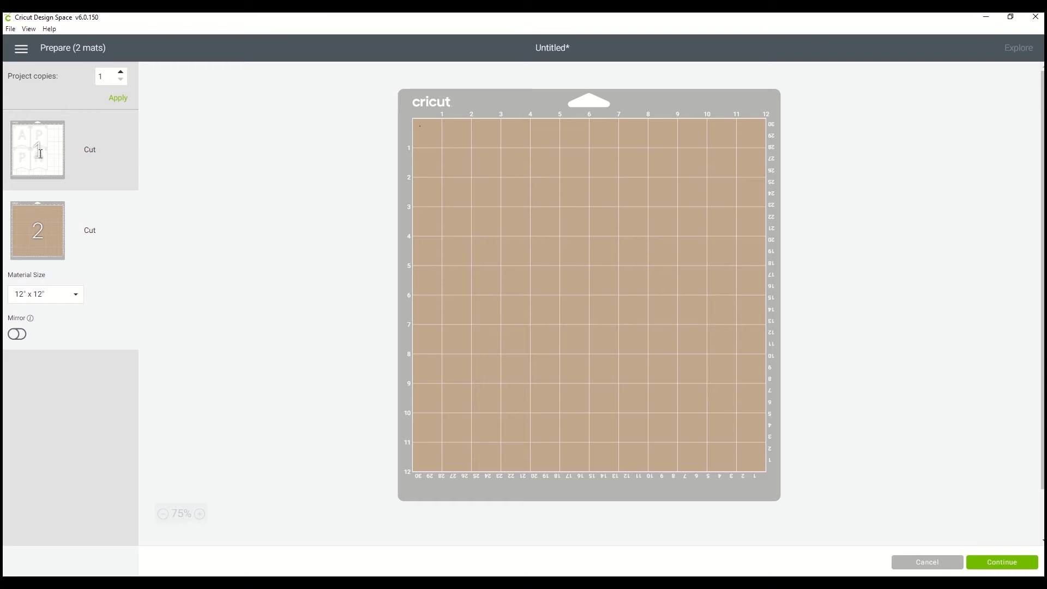
# Compare the two mats' layouts, mirror the first mat and realign the inner pieces of its A and P letters.
pyautogui.click(55, 162)
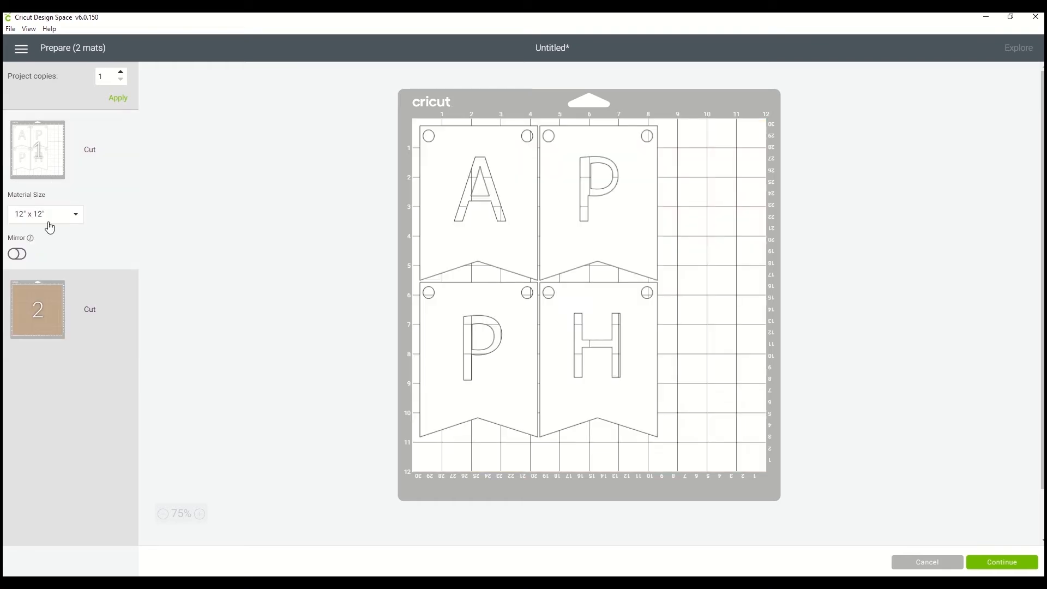
pyautogui.click(48, 306)
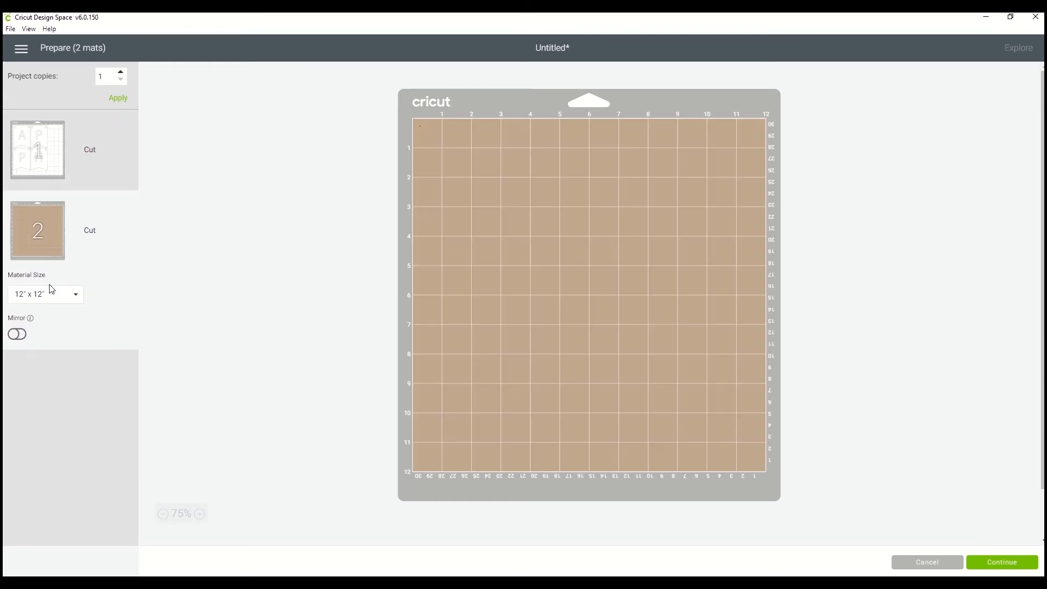
pyautogui.click(49, 167)
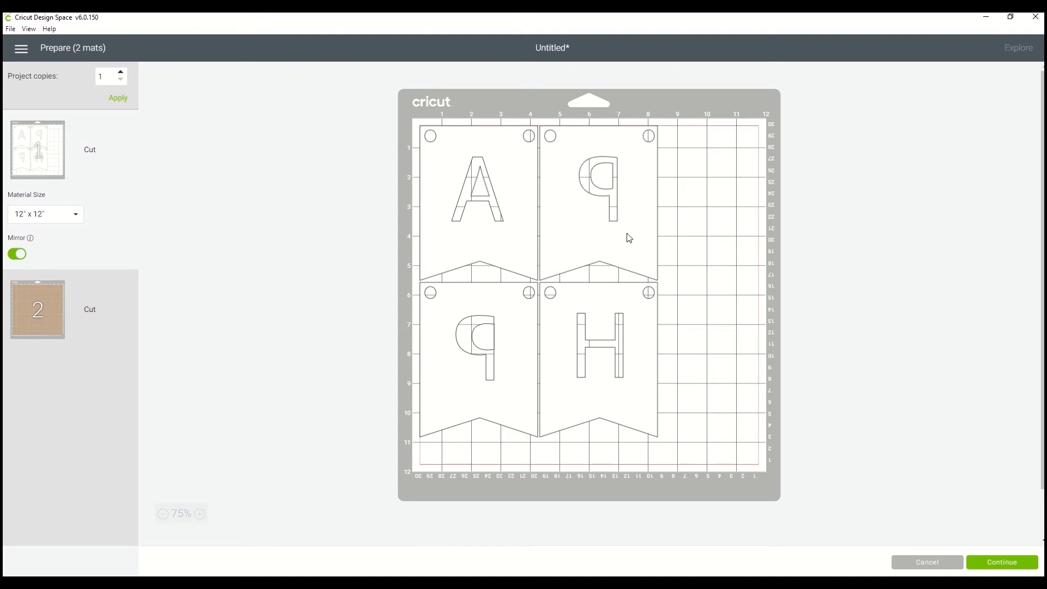
pyautogui.click(484, 195)
pyautogui.click(606, 186)
pyautogui.click(480, 337)
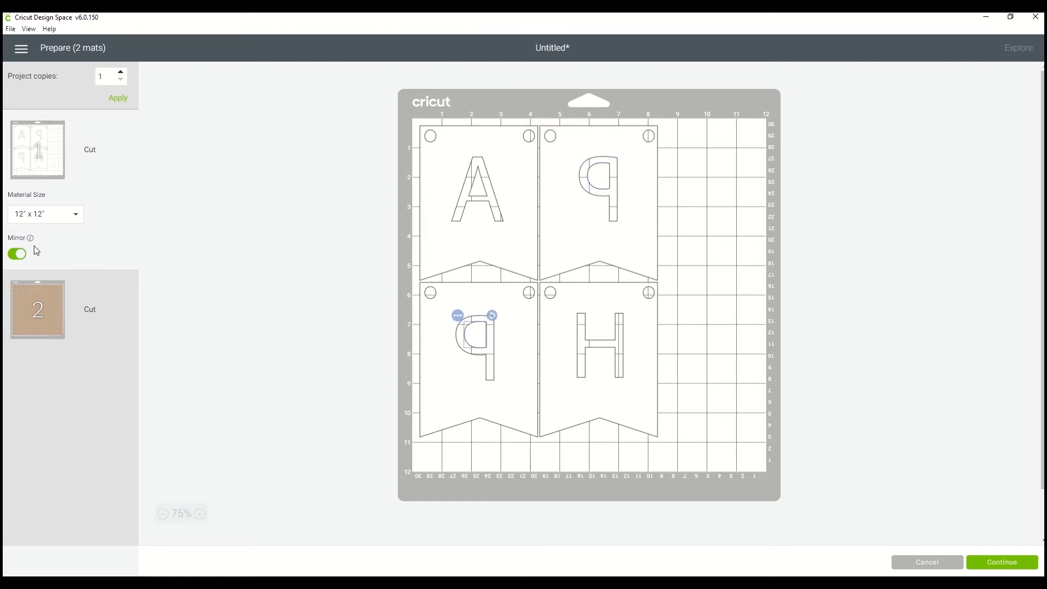
# Set the first mat's material size to 8.5" x 11" (Letter) and place the triangle inside the A and a D-shaped piece inside the P.
pyautogui.click(76, 214)
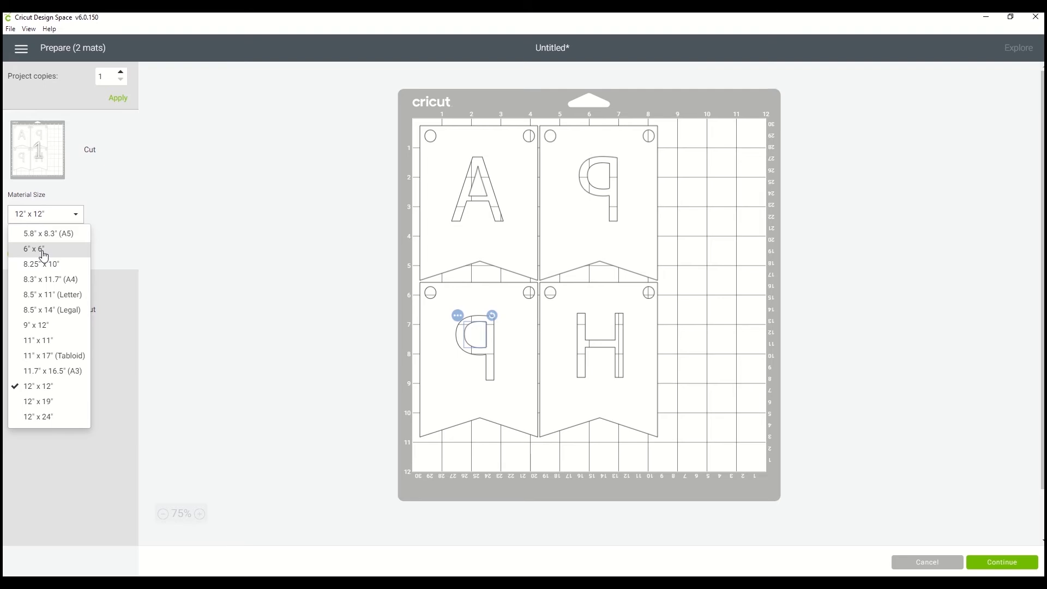
pyautogui.click(52, 297)
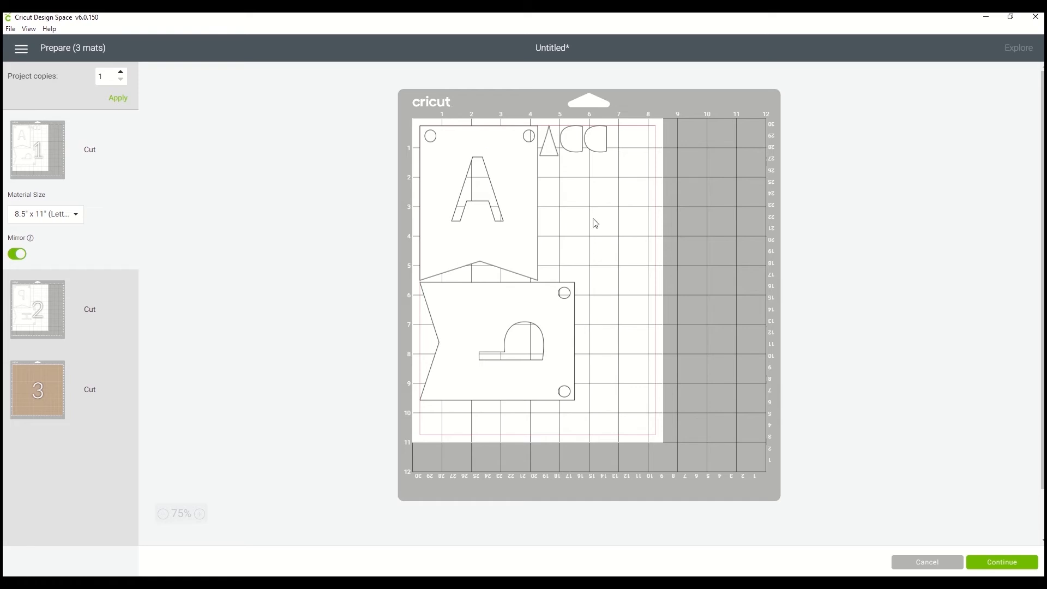
pyautogui.moveTo(551, 150); pyautogui.dragTo(467, 200)
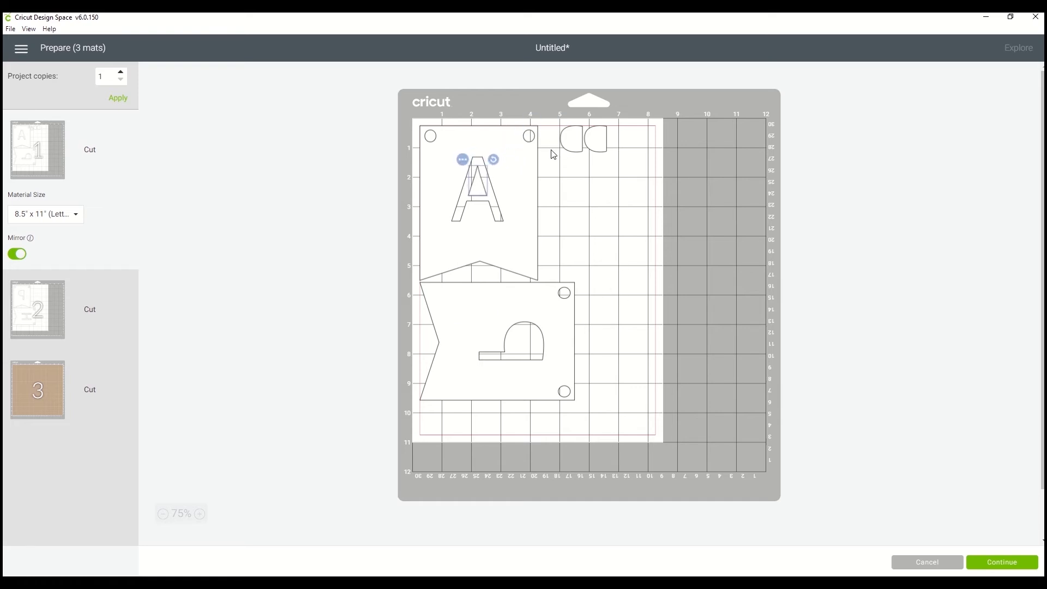
pyautogui.moveTo(567, 143); pyautogui.dragTo(527, 342)
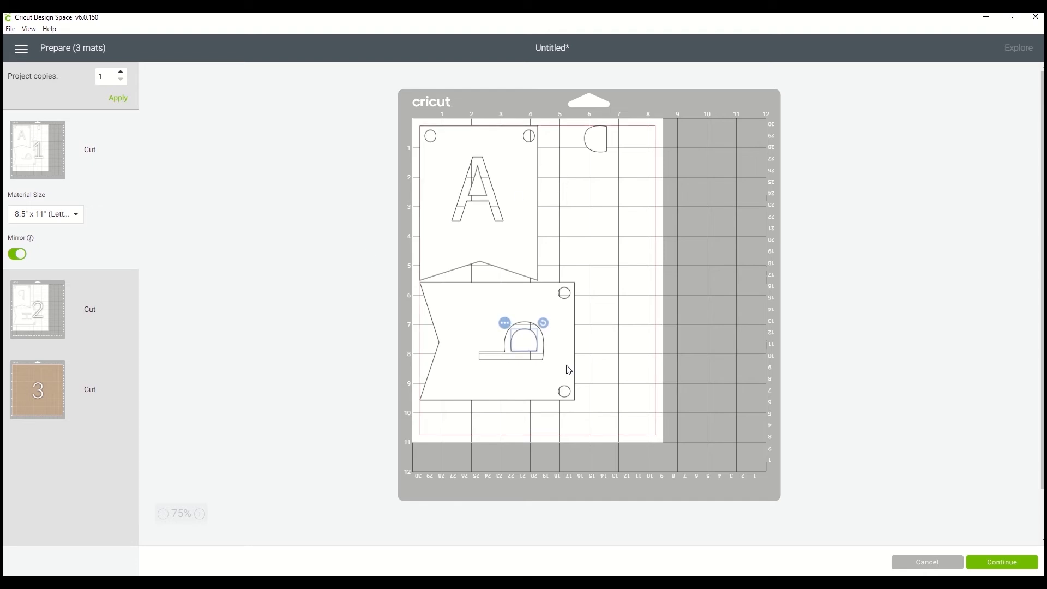
# On the second mat, lower the H pennant by about half an inch and move the P pennant to the first mat.
pyautogui.click(38, 314)
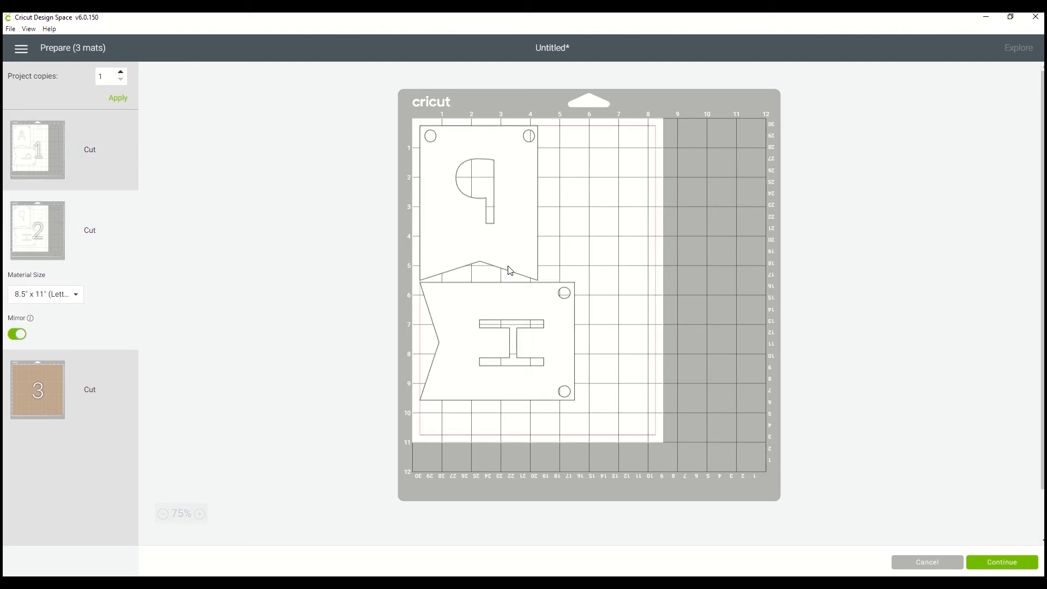
pyautogui.moveTo(503, 305); pyautogui.dragTo(498, 320)
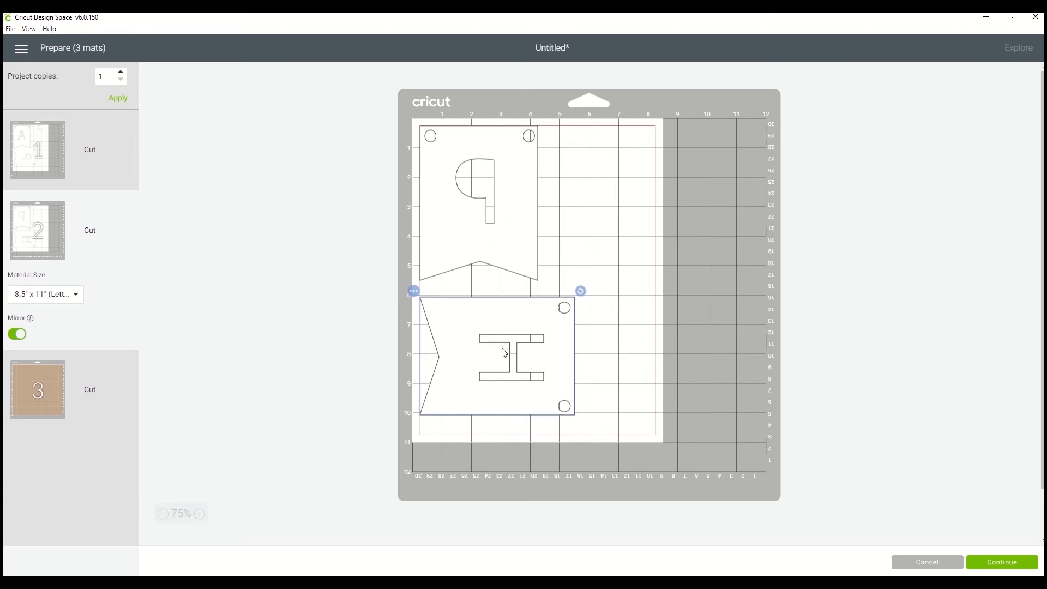
pyautogui.click(513, 213)
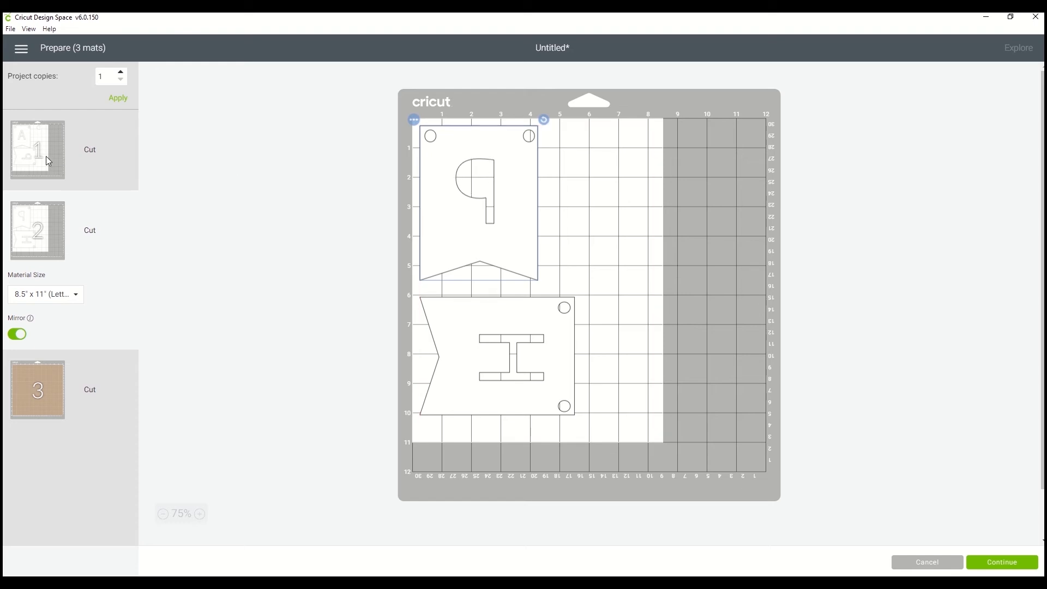
pyautogui.click(413, 119)
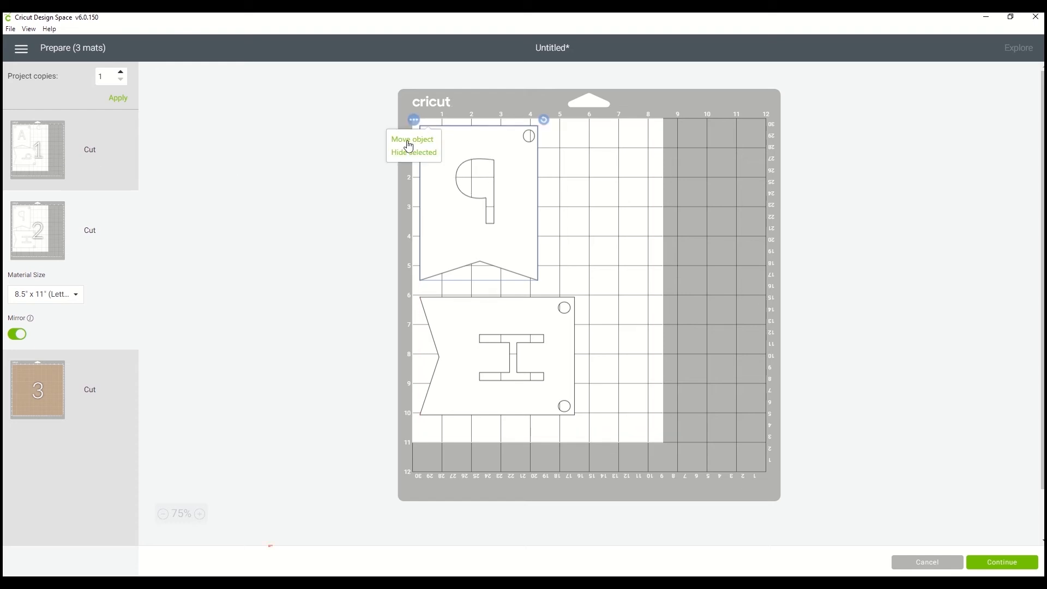
pyautogui.click(419, 143)
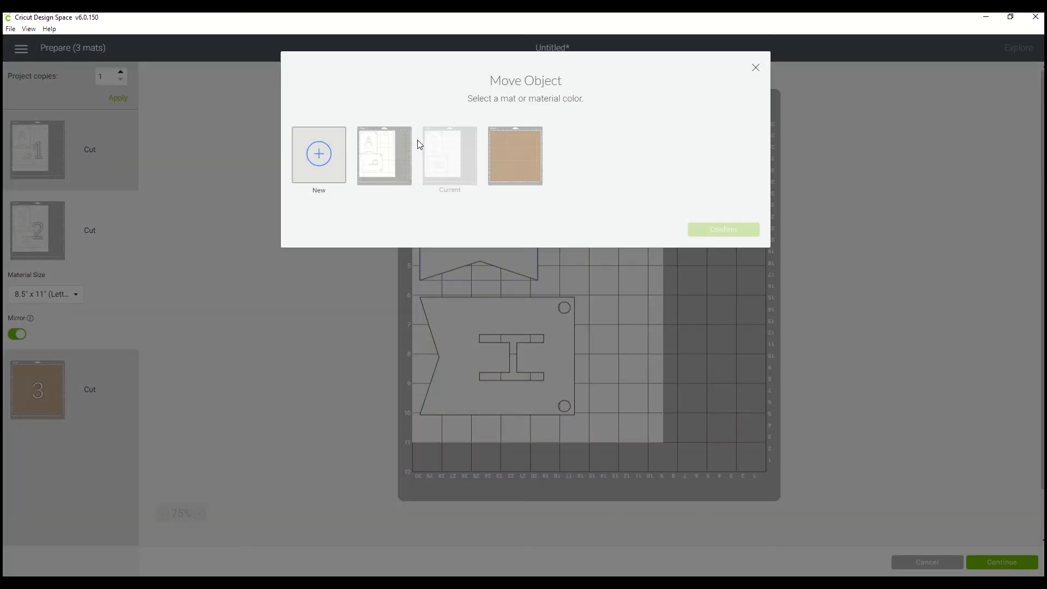
pyautogui.click(384, 164)
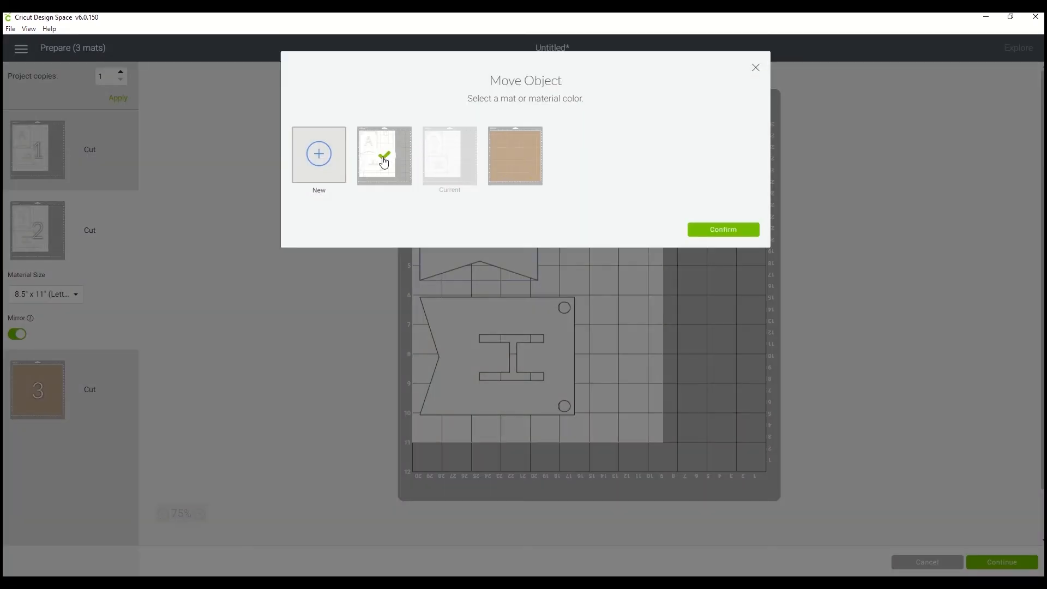
pyautogui.click(722, 229)
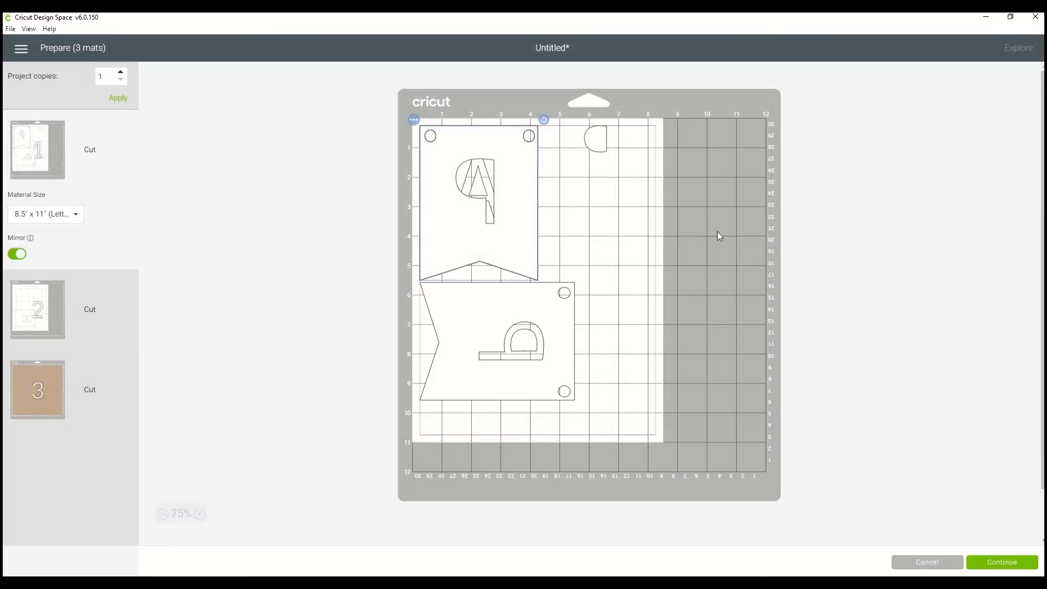
# On the first mat, arrange the transferred P pennant directly below the A and the sideways P, rotated vertical, beside the A.
pyautogui.moveTo(503, 243); pyautogui.dragTo(633, 240)
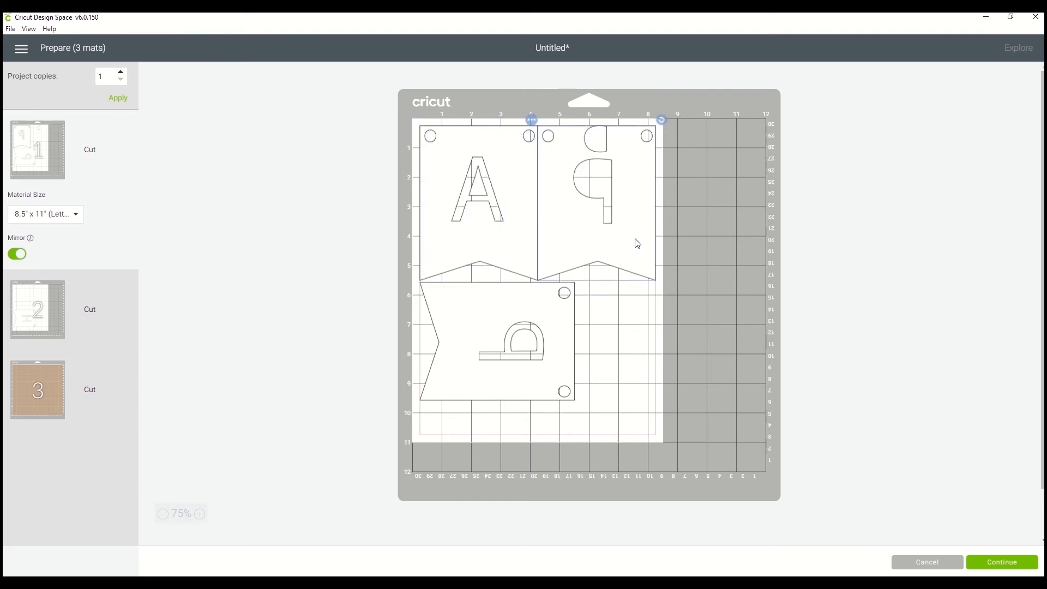
pyautogui.moveTo(559, 314)
pyautogui.mouseDown()
pyautogui.moveTo(562, 326)
pyautogui.moveTo(559, 301)
pyautogui.mouseUp()
pyautogui.moveTo(522, 348); pyautogui.dragTo(495, 430)
pyautogui.moveTo(524, 378); pyautogui.dragTo(525, 401)
pyautogui.moveTo(591, 243); pyautogui.dragTo(613, 239)
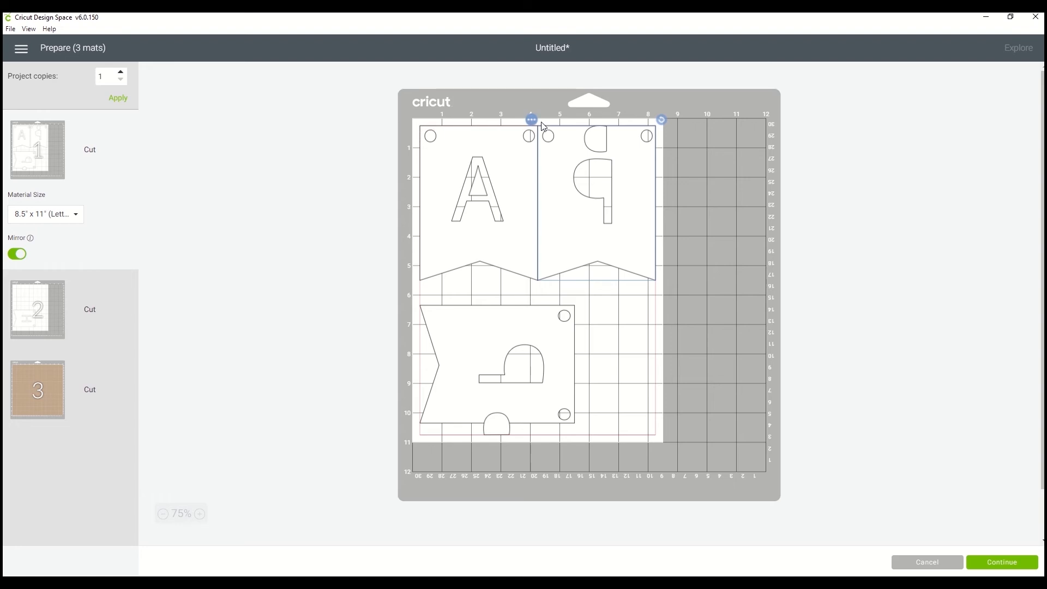
pyautogui.click(462, 140)
pyautogui.moveTo(564, 244); pyautogui.dragTo(576, 401)
pyautogui.moveTo(504, 331); pyautogui.dragTo(583, 182)
pyautogui.moveTo(559, 306); pyautogui.dragTo(440, 306)
pyautogui.moveTo(570, 253); pyautogui.dragTo(602, 356)
pyautogui.moveTo(667, 245); pyautogui.dragTo(505, 216)
pyautogui.moveTo(638, 275); pyautogui.dragTo(659, 164)
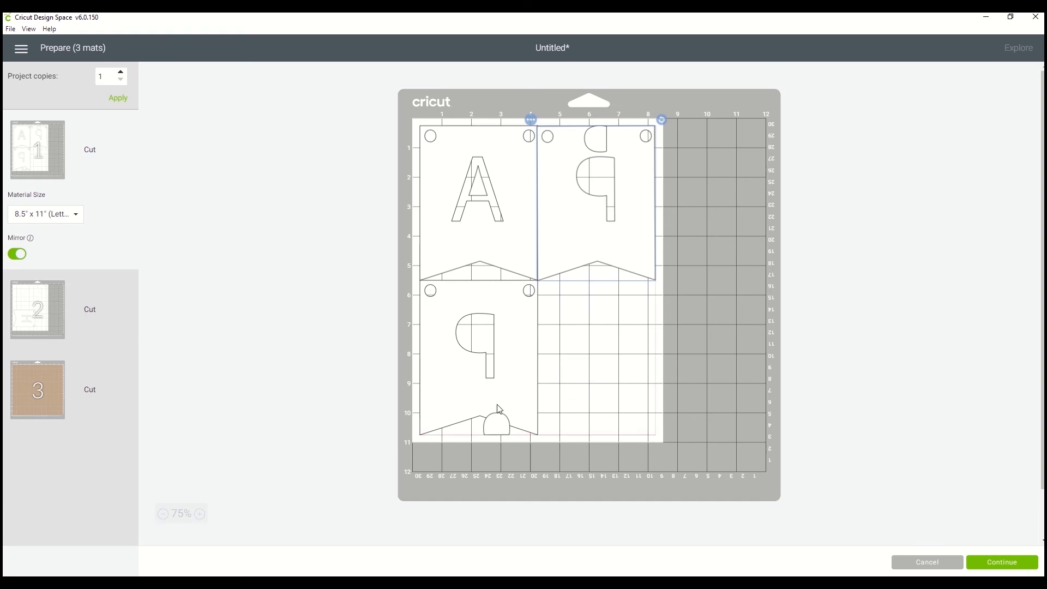
# Move the D-shaped piece from the lower P pennant into the mat's empty area and hide it.
pyautogui.moveTo(493, 423); pyautogui.dragTo(602, 321)
pyautogui.click(581, 304)
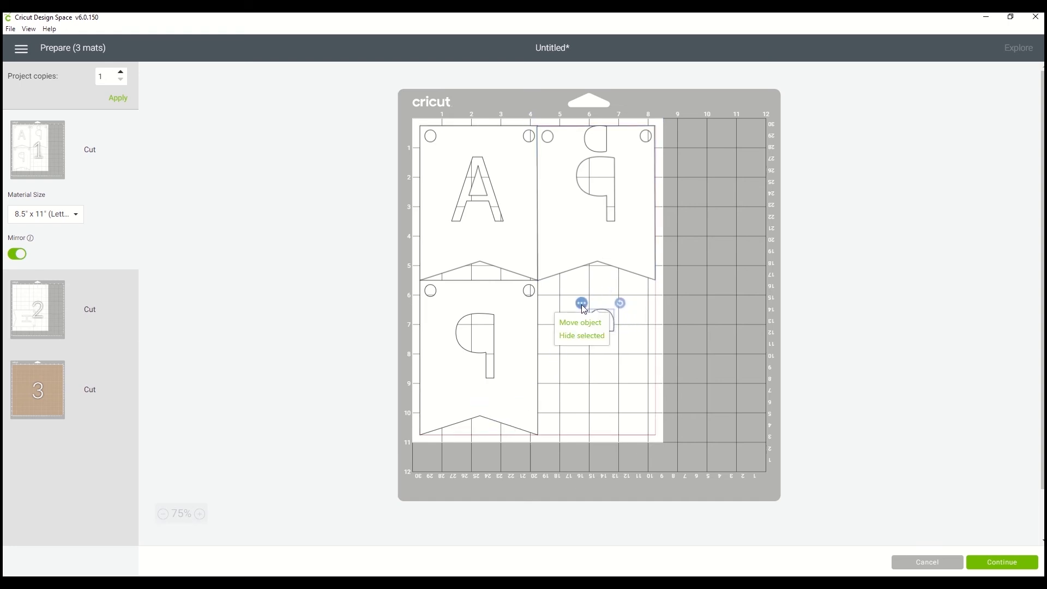
pyautogui.click(582, 336)
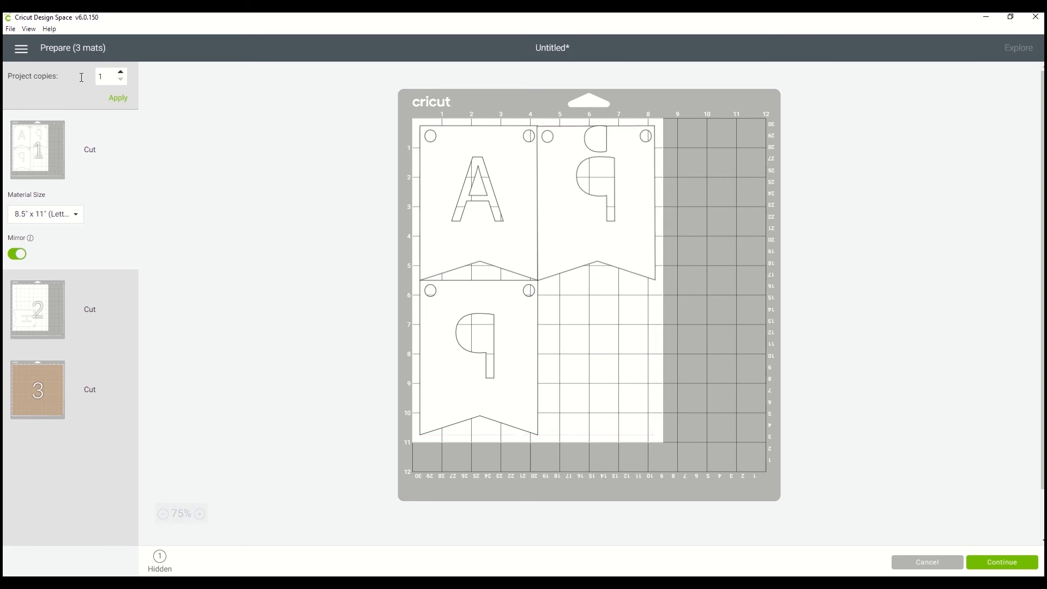
# Turn off mirroring for the first mat and shift the remaining D-shaped piece and the upside-down P pennant lower.
pyautogui.click(24, 257)
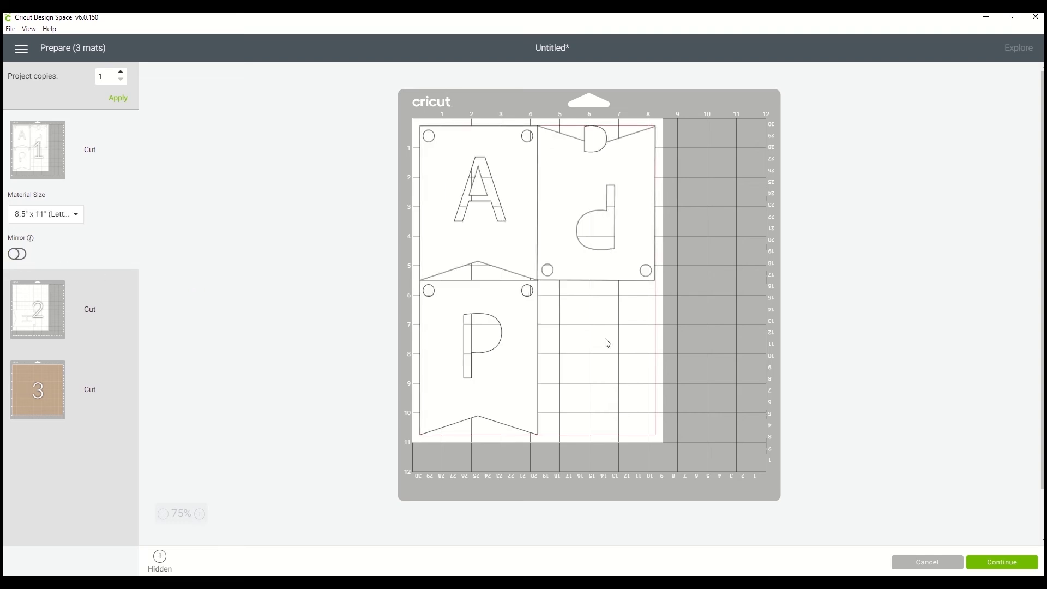
pyautogui.moveTo(600, 143); pyautogui.dragTo(610, 391)
pyautogui.moveTo(631, 265); pyautogui.dragTo(645, 334)
# Move the upside-down P pennant to the second mat and place it above the H pennant.
pyautogui.click(530, 184)
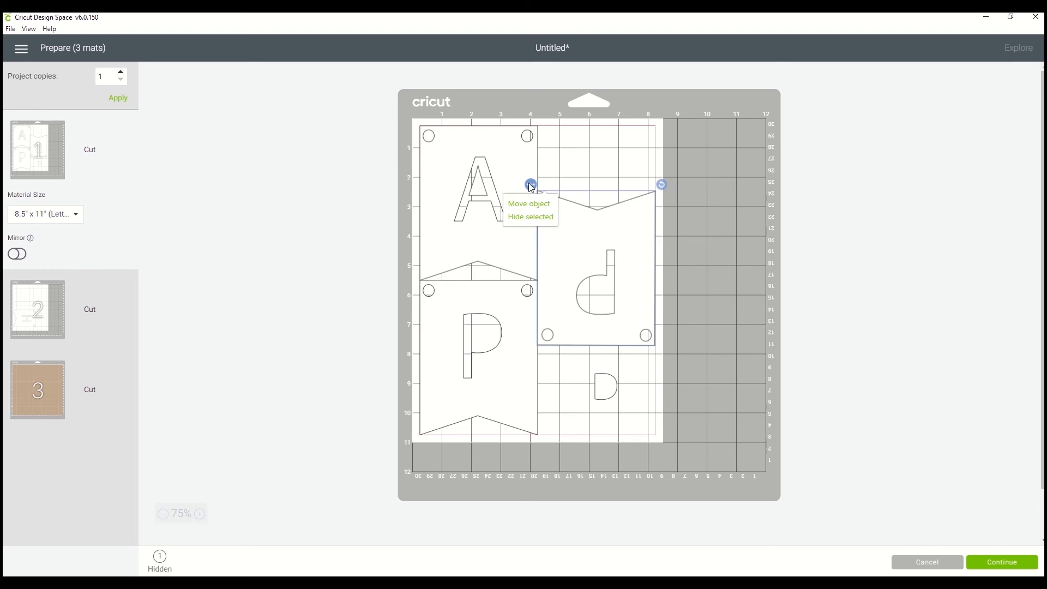
pyautogui.click(529, 207)
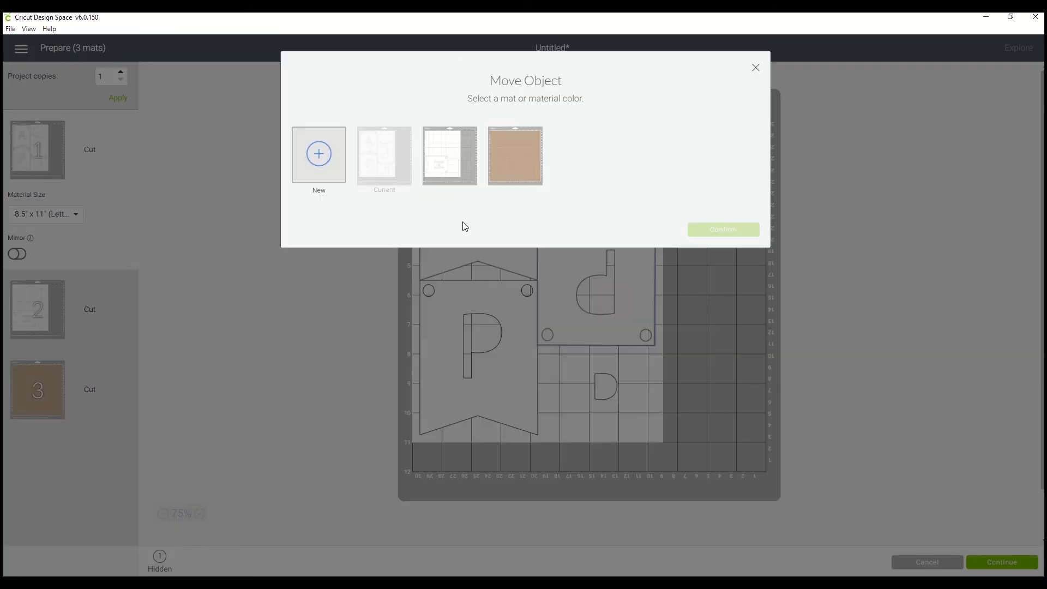
pyautogui.click(452, 163)
pyautogui.click(731, 231)
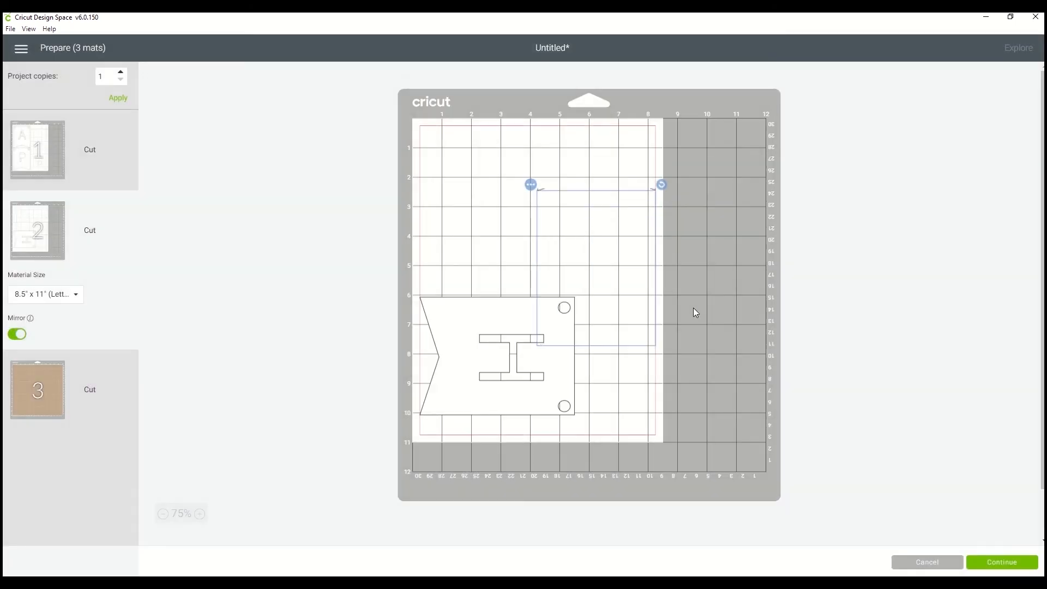
pyautogui.moveTo(628, 255); pyautogui.dragTo(525, 195)
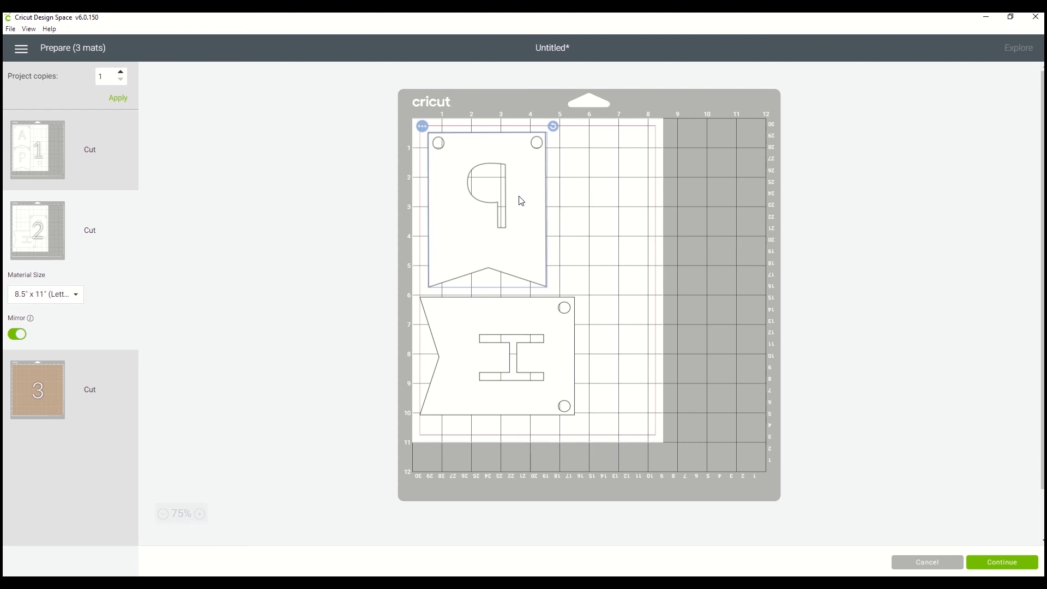
pyautogui.click(626, 261)
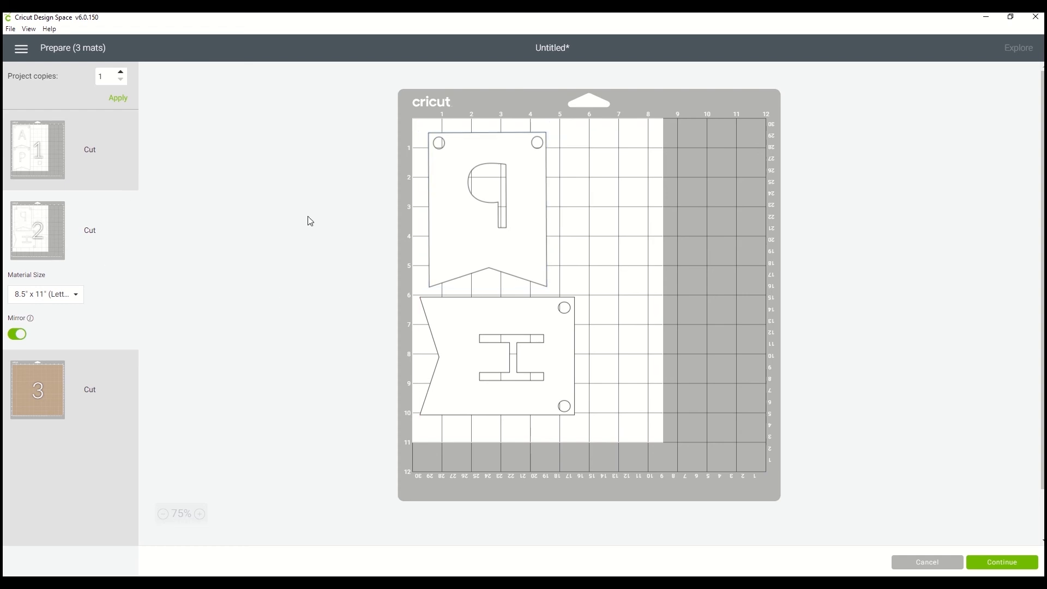
# Turn off mirroring for the second mat and set the project copies to 3, checking both mats' layouts.
pyautogui.click(17, 334)
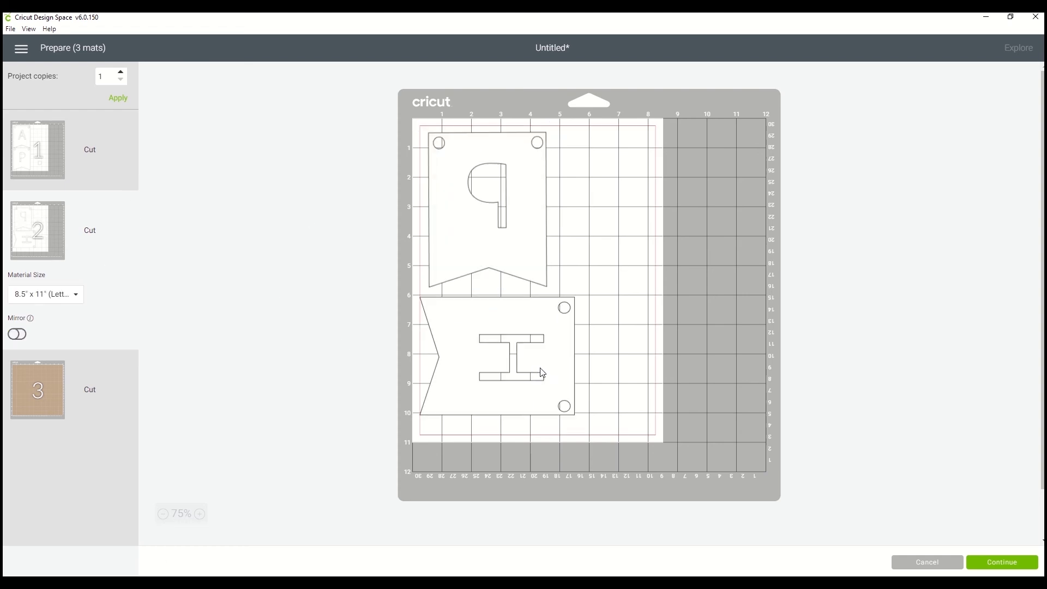
pyautogui.click(38, 150)
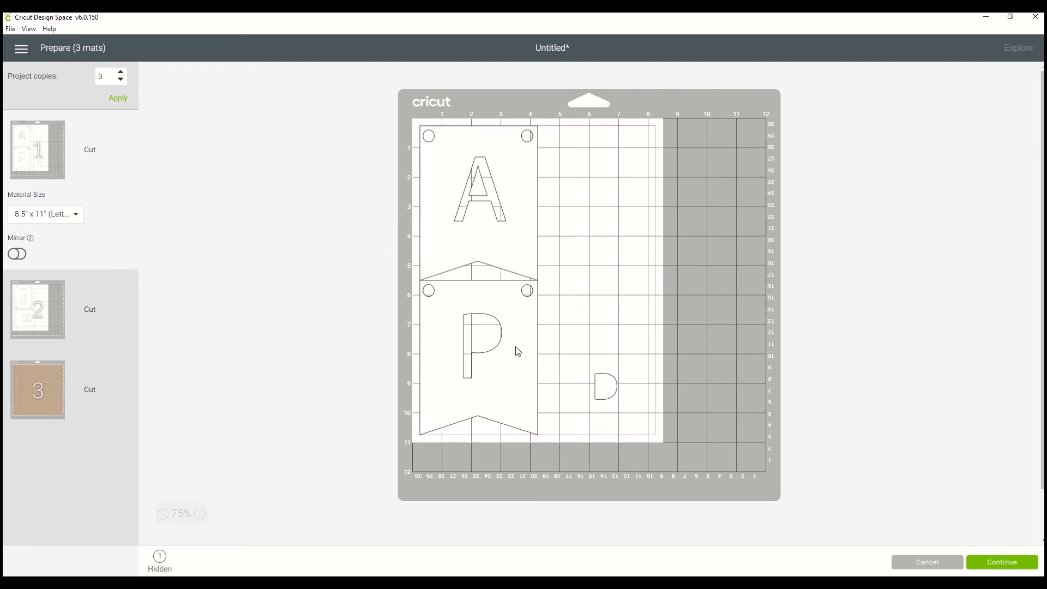
pyautogui.click(37, 301)
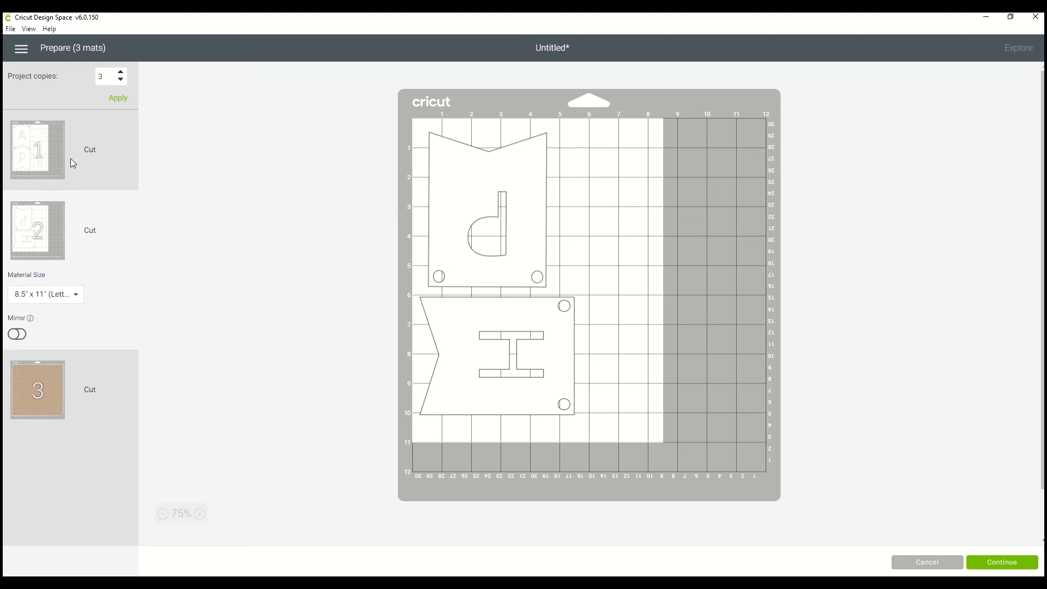
pyautogui.click(40, 140)
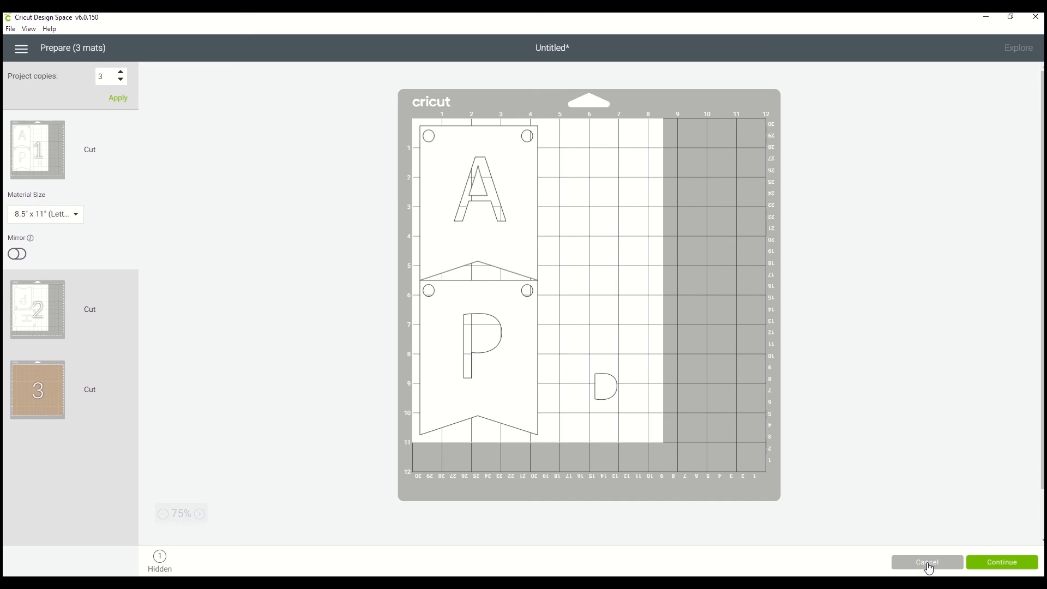
# Proceed to the make stage, cancel the cut and return to the canvas.
pyautogui.click(1003, 565)
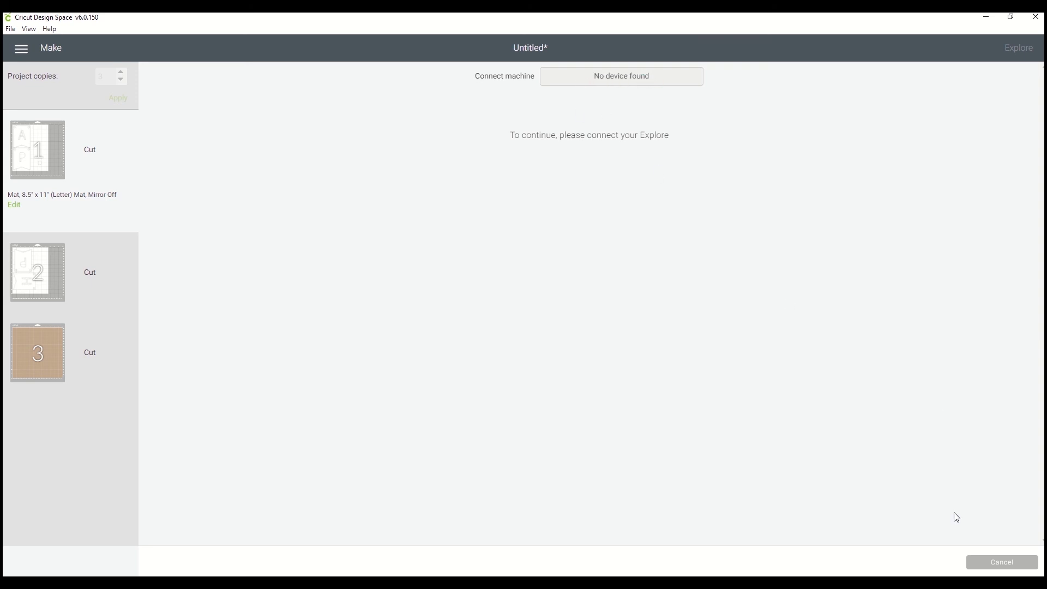
pyautogui.click(1008, 564)
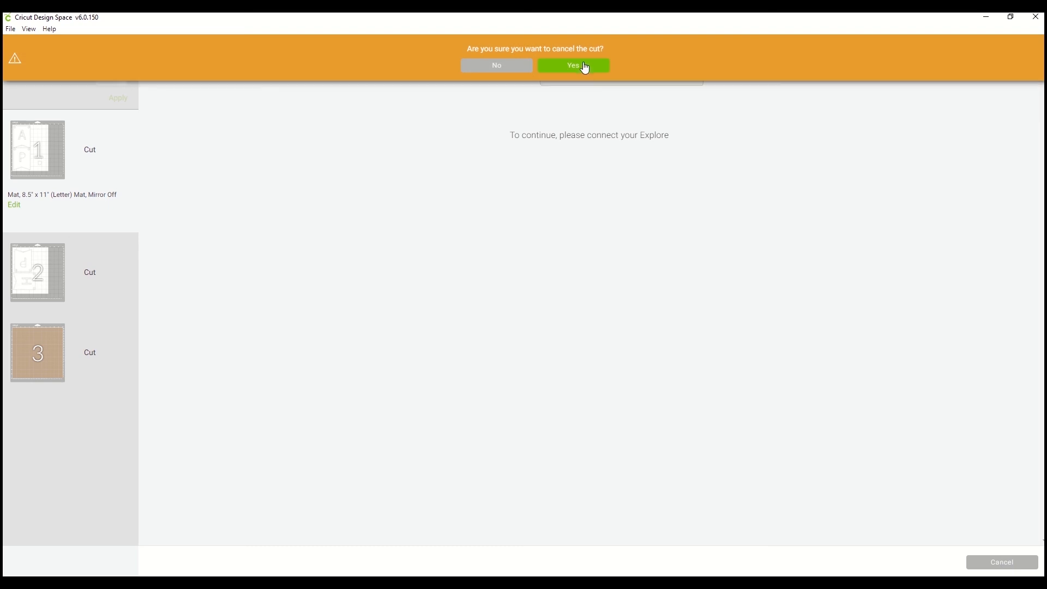
pyautogui.click(581, 68)
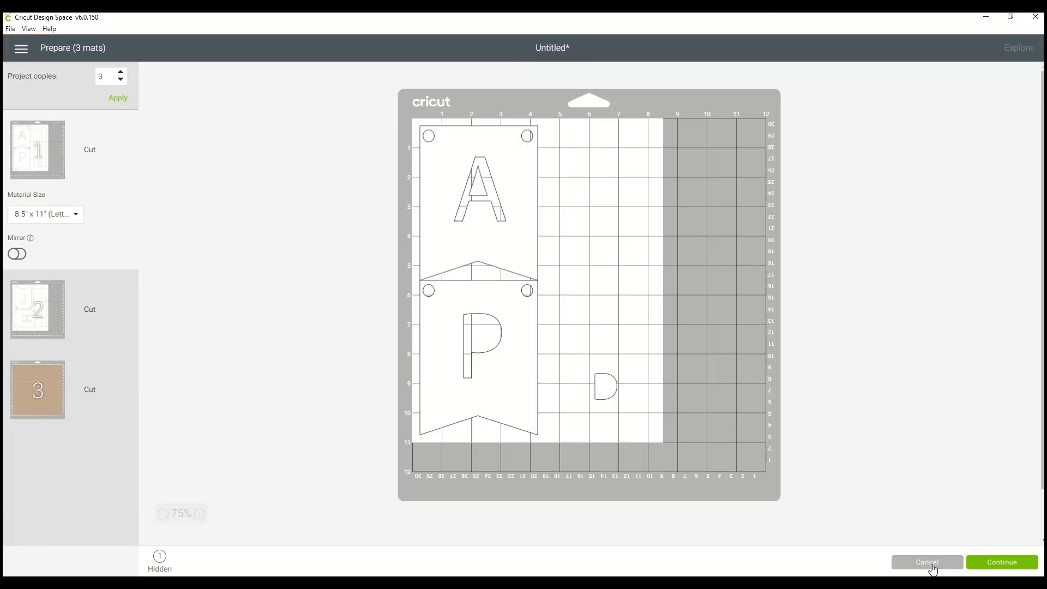
pyautogui.click(932, 569)
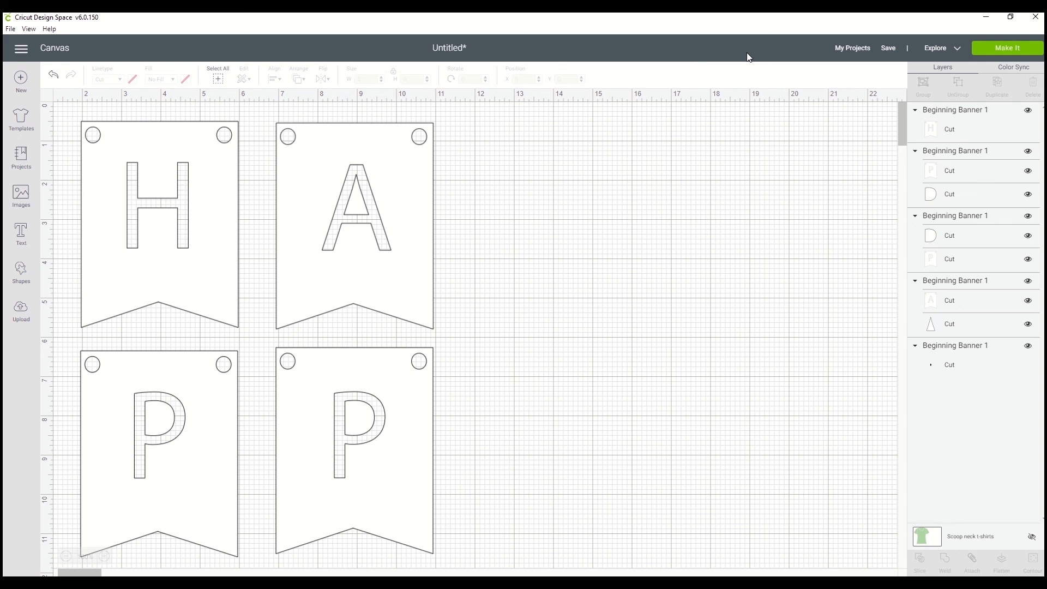
# Open the save prompt for the project and dismiss it without saving.
pyautogui.click(888, 49)
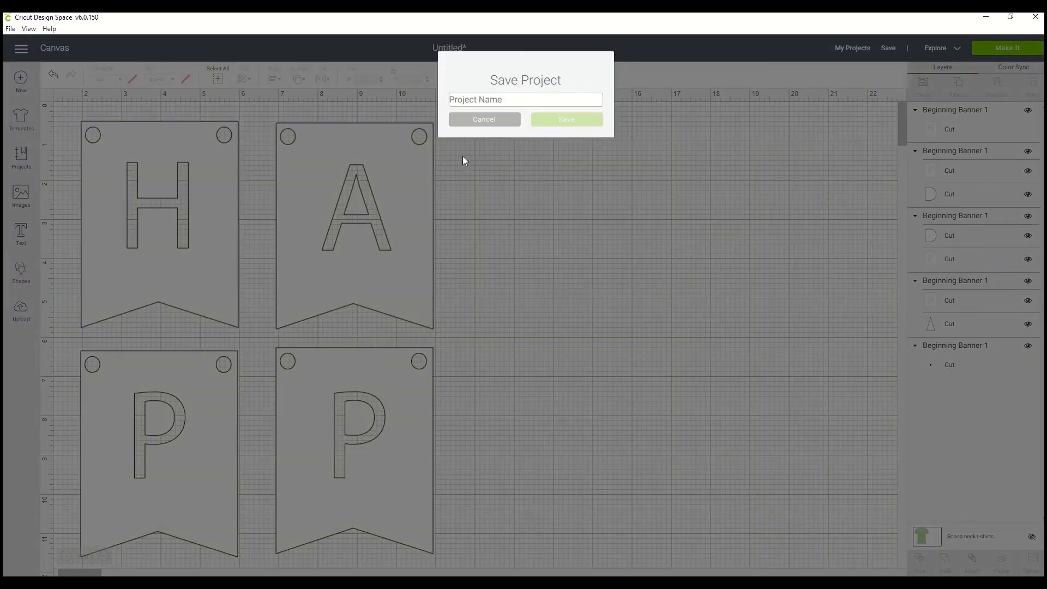
pyautogui.click(491, 120)
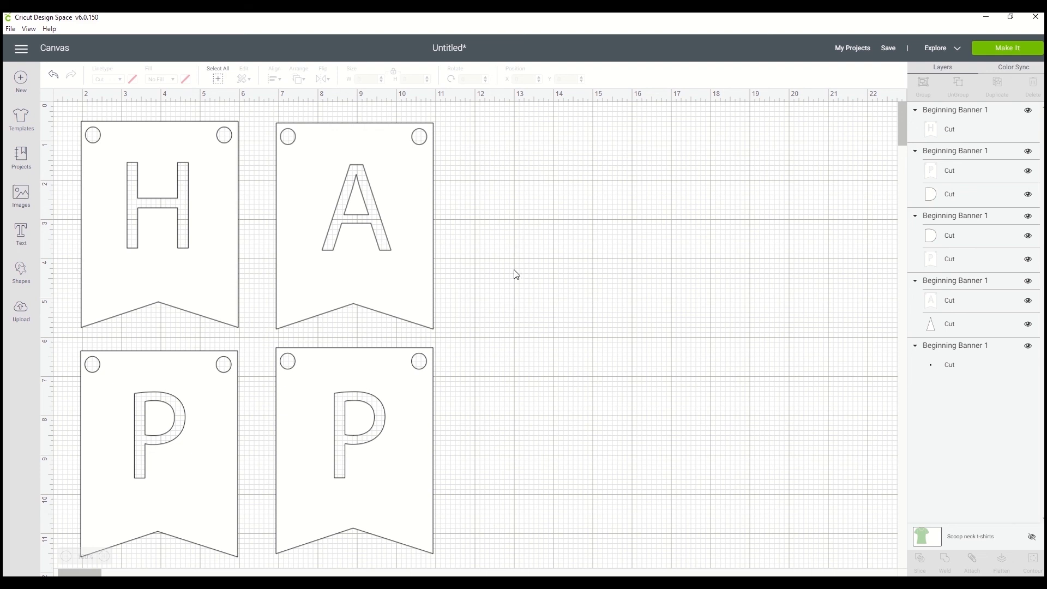
# Enlarge all four letter pennants together to about 9.482" wide and 11.712" high, and deselect them.
pyautogui.moveTo(469, 414); pyautogui.dragTo(147, 271)
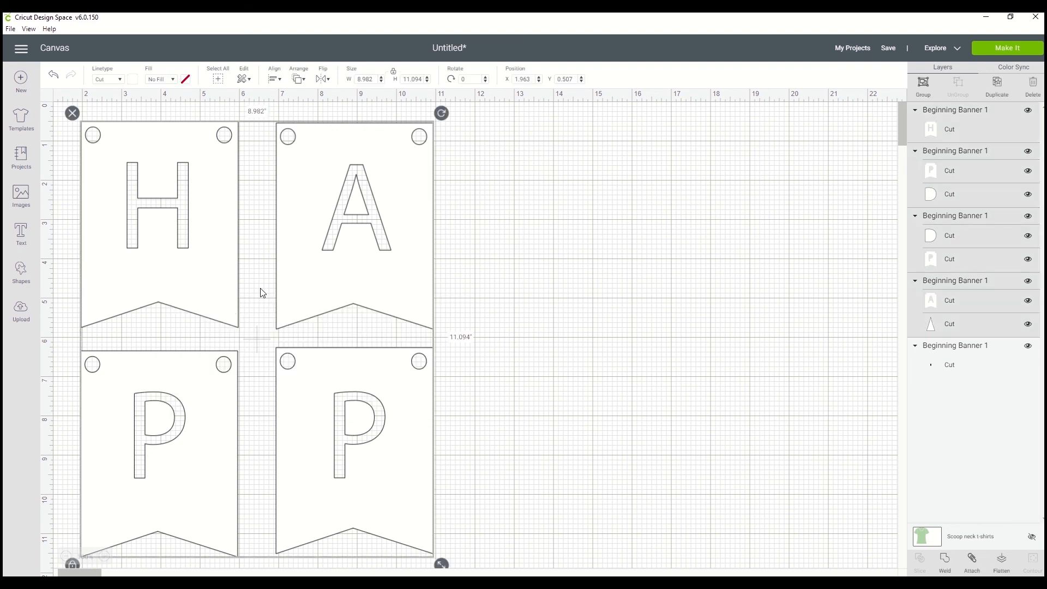
pyautogui.moveTo(445, 566); pyautogui.dragTo(477, 551)
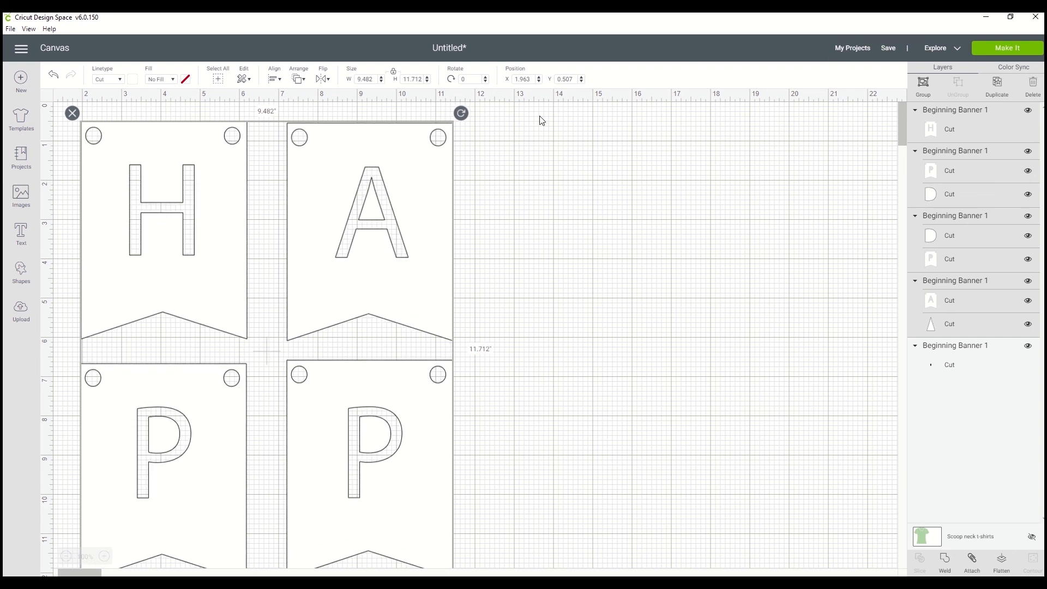
pyautogui.click(541, 356)
pyautogui.scroll(-2, 539, 352)
pyautogui.scroll(2, 538, 349)
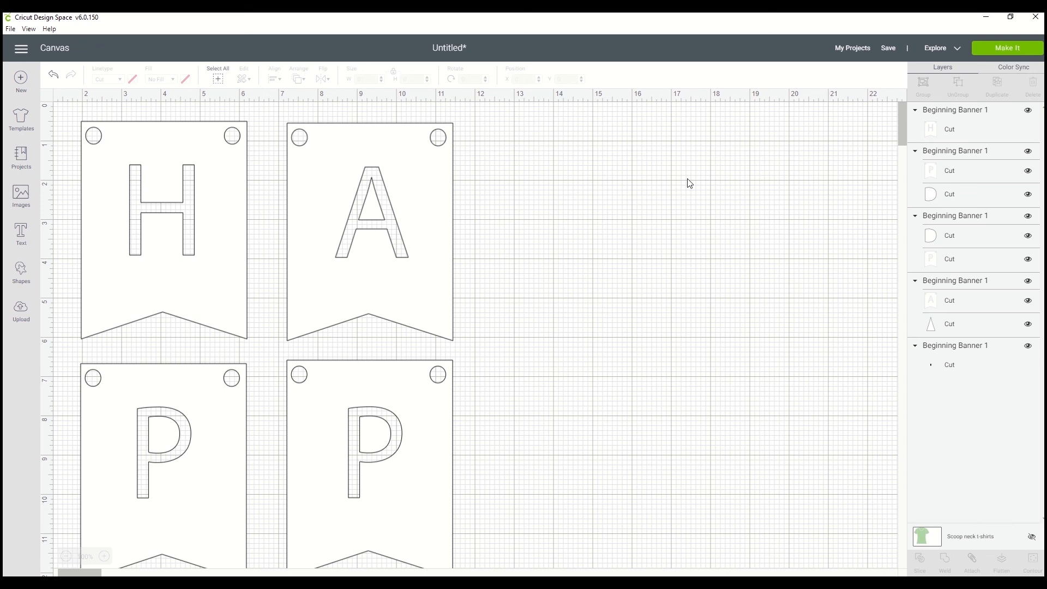
# Select the A pennant on the canvas.
pyautogui.click(437, 263)
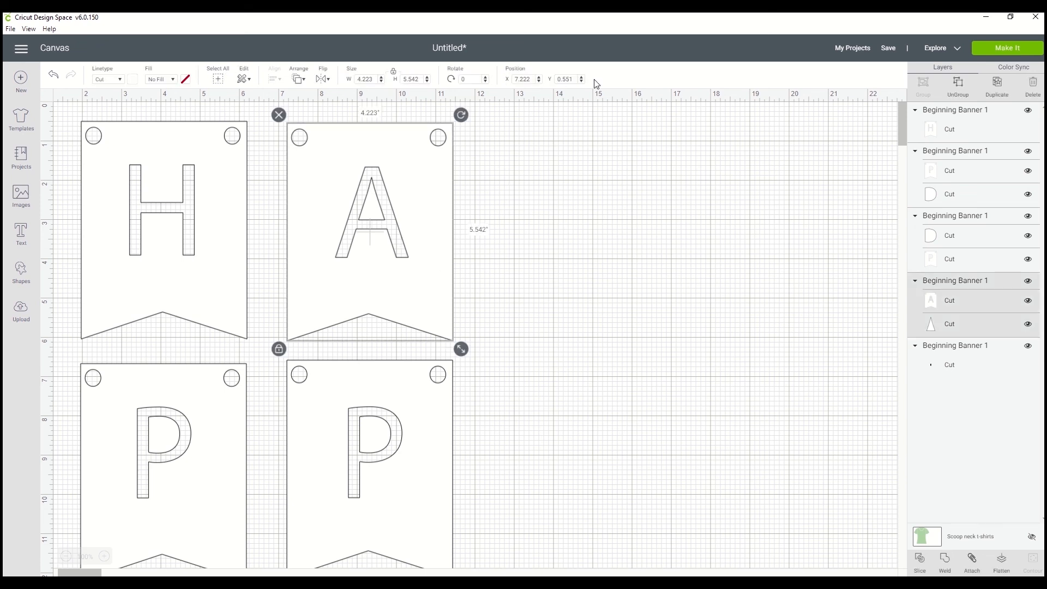